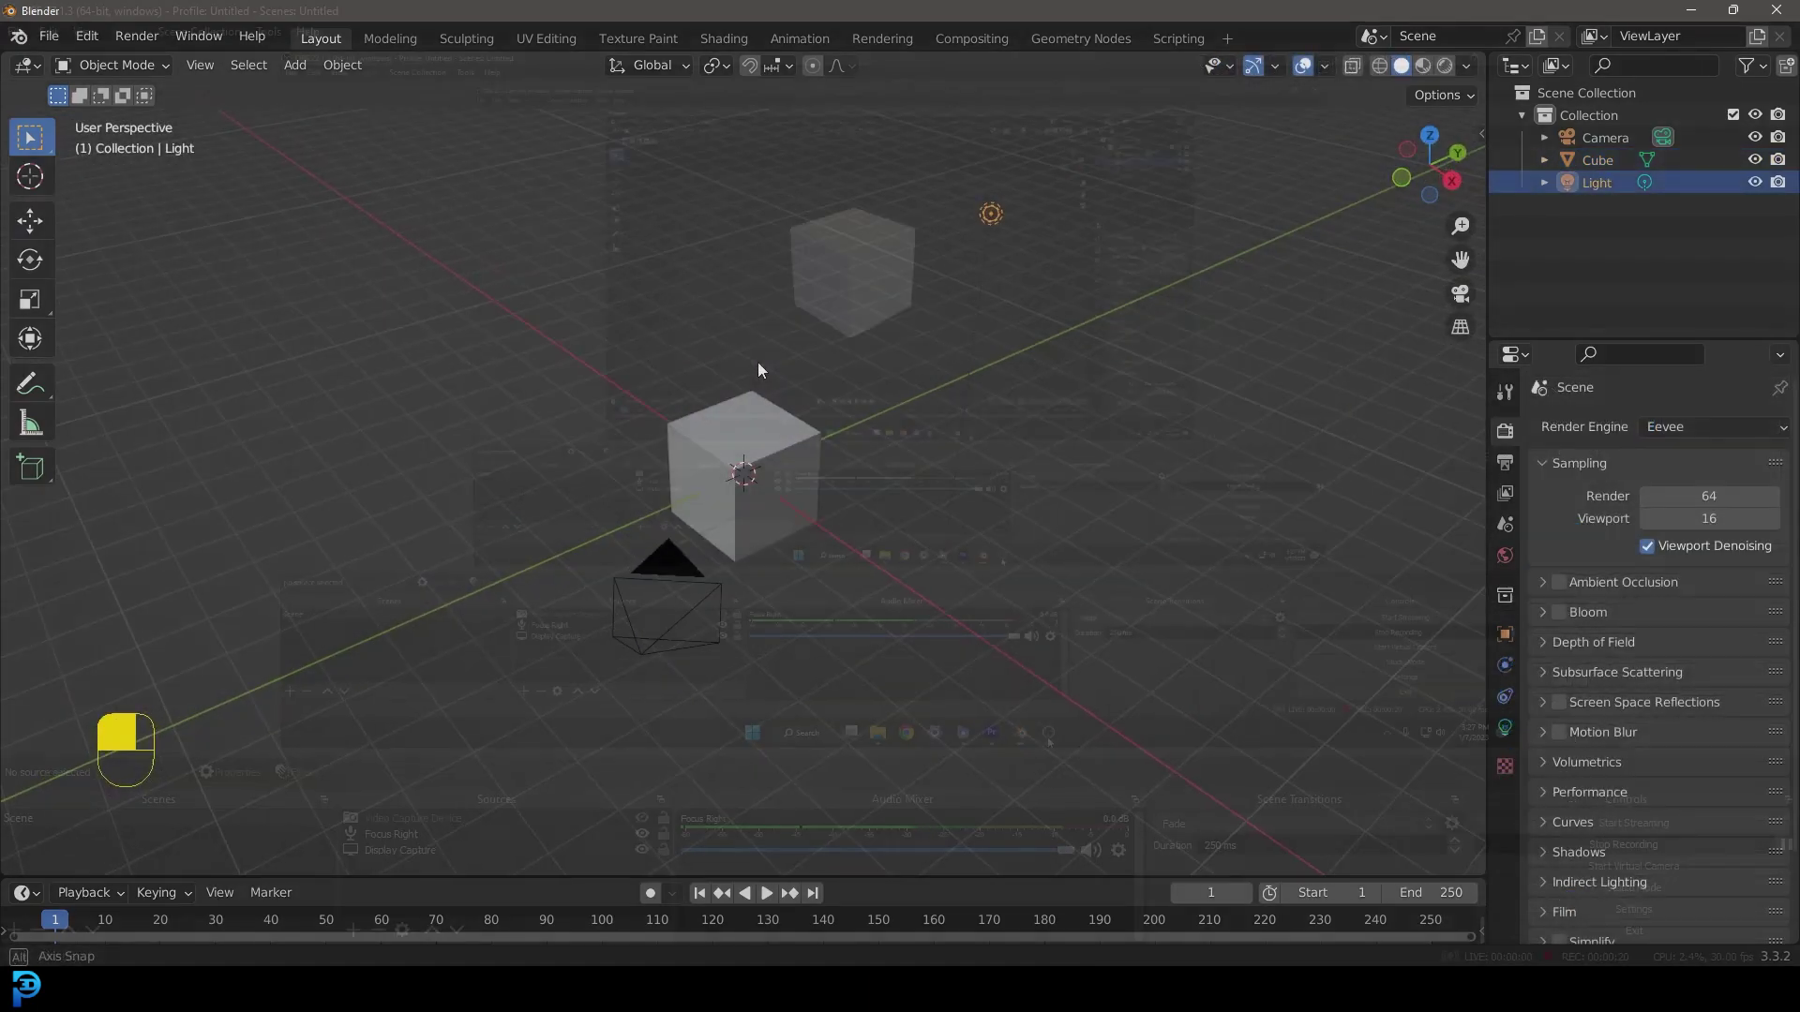
Orbit the viewport around the grey cube in solid shading.
{"action": "middle_click_drag", "start_coordinate": [762, 367], "coordinate": [853, 407]}
Zoom out and orbit, then look at the scene through the camera.
{"action": "scroll", "coordinate": [482, 407], "scroll_direction": "down", "scroll_amount": 3}
{"action": "middle_click_drag", "start_coordinate": [562, 402], "coordinate": [330, 425]}
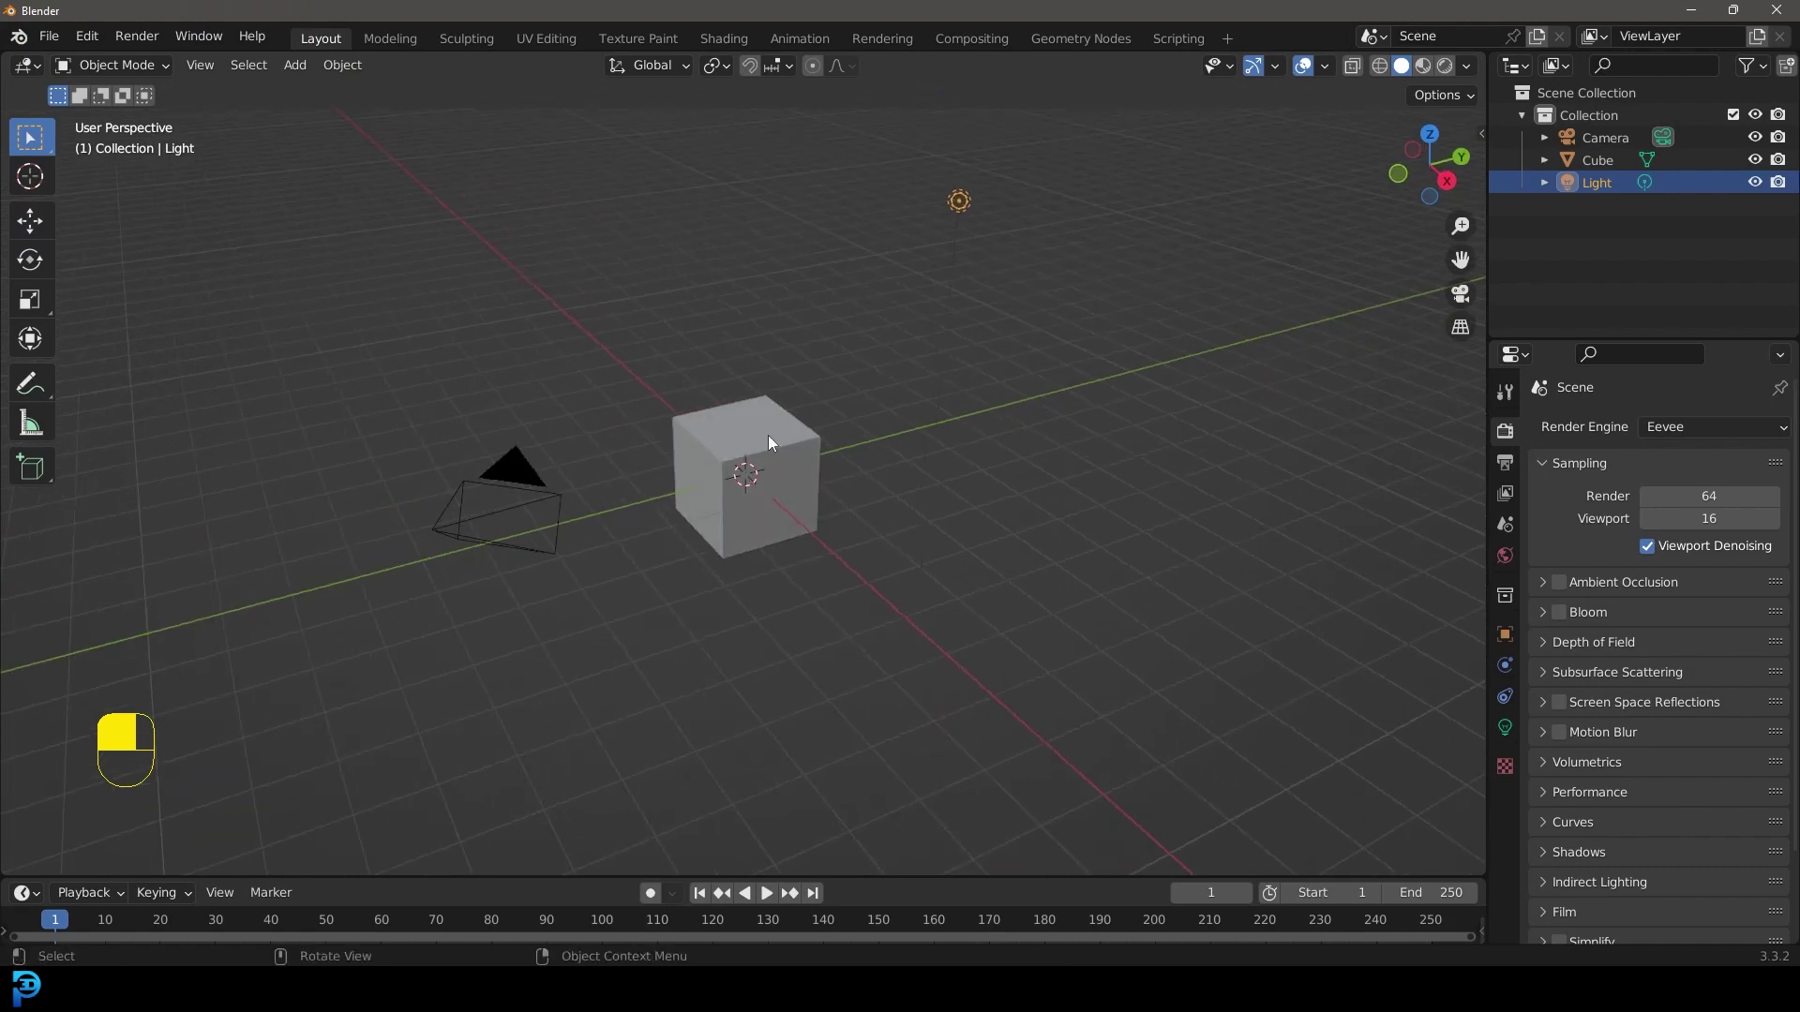
{"action": "key", "text": "KP_0"}
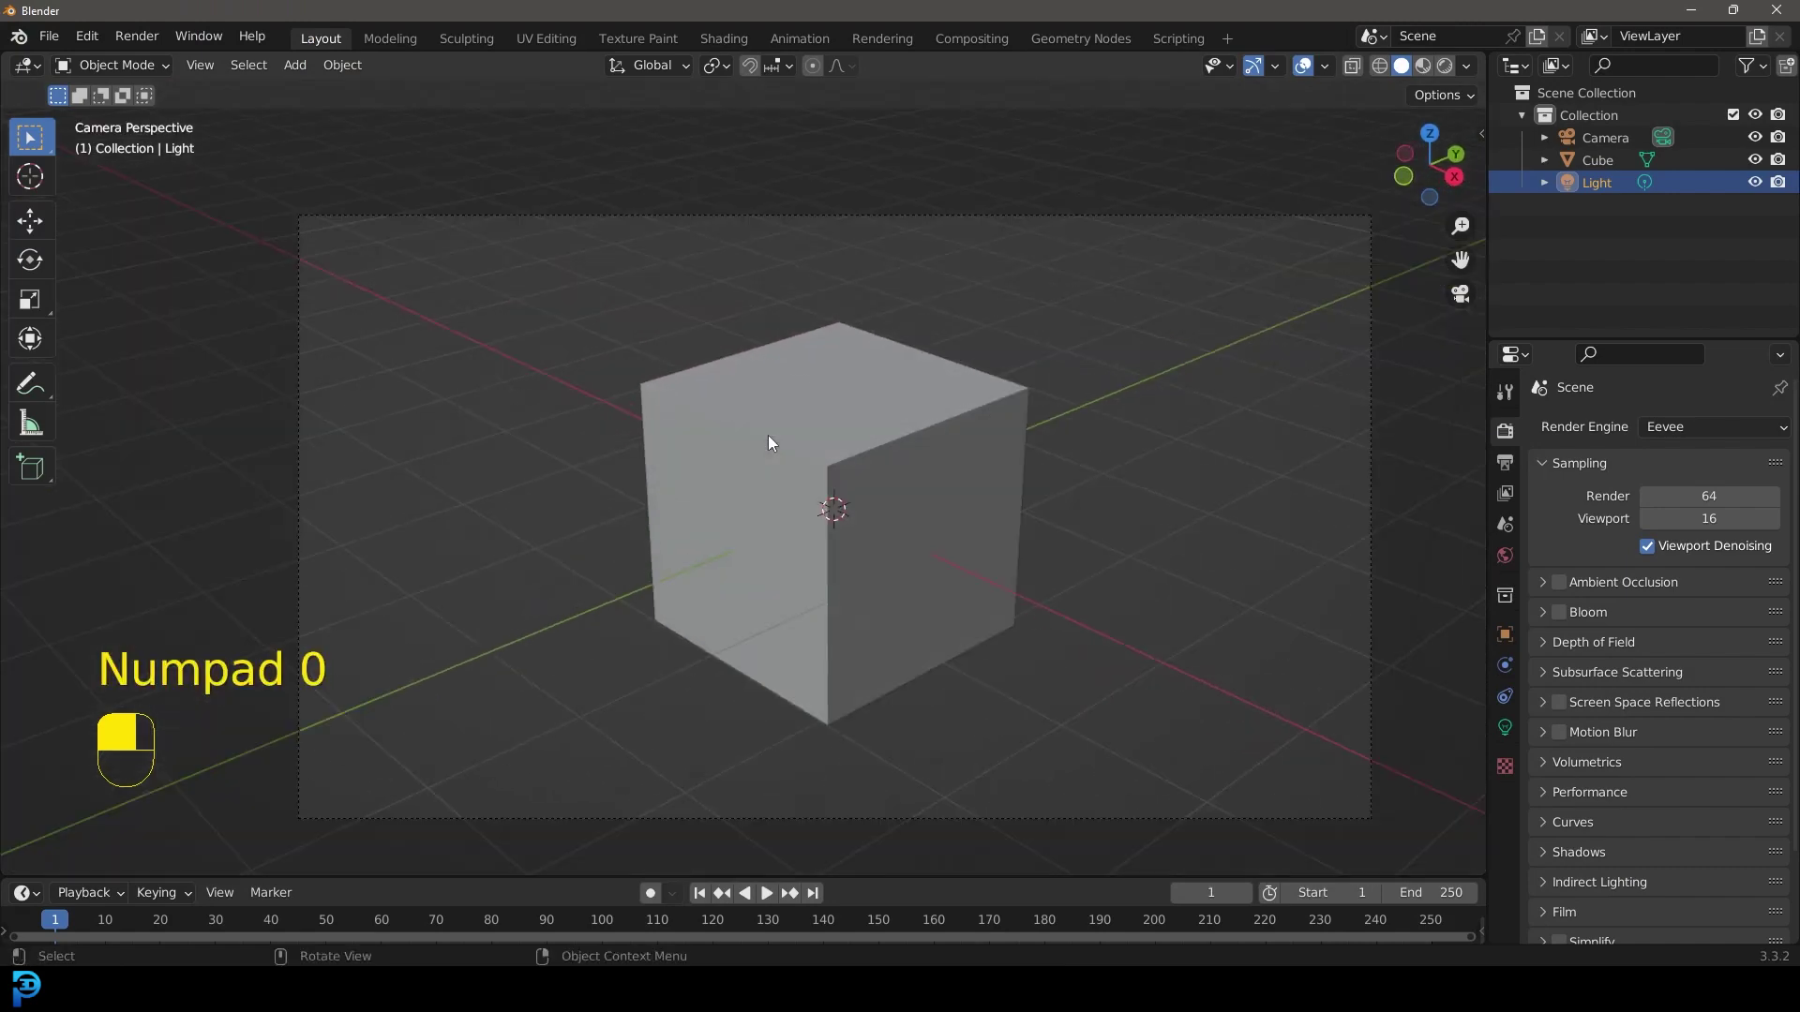
Set the World background colour to blue in World Properties.
{"action": "left_click", "coordinate": [1507, 555]}
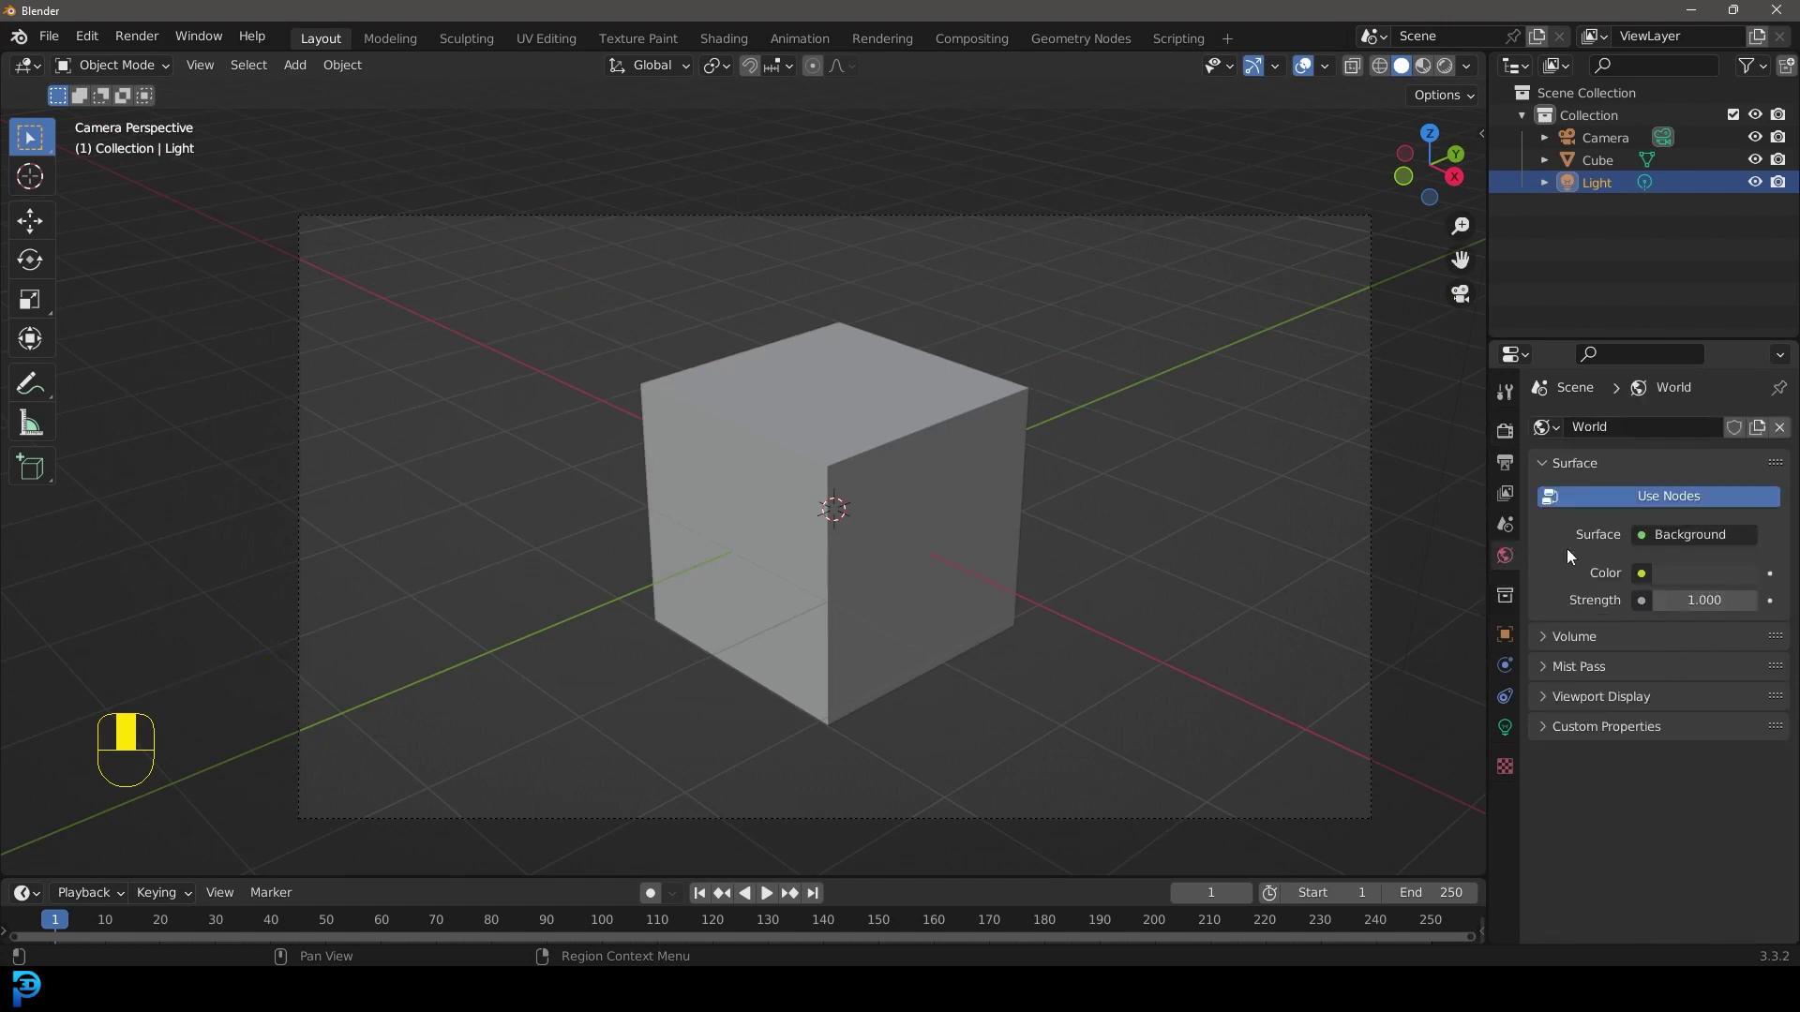
{"action": "left_click", "coordinate": [1697, 571]}
{"action": "left_click_drag", "start_coordinate": [1613, 518], "coordinate": [1679, 518]}
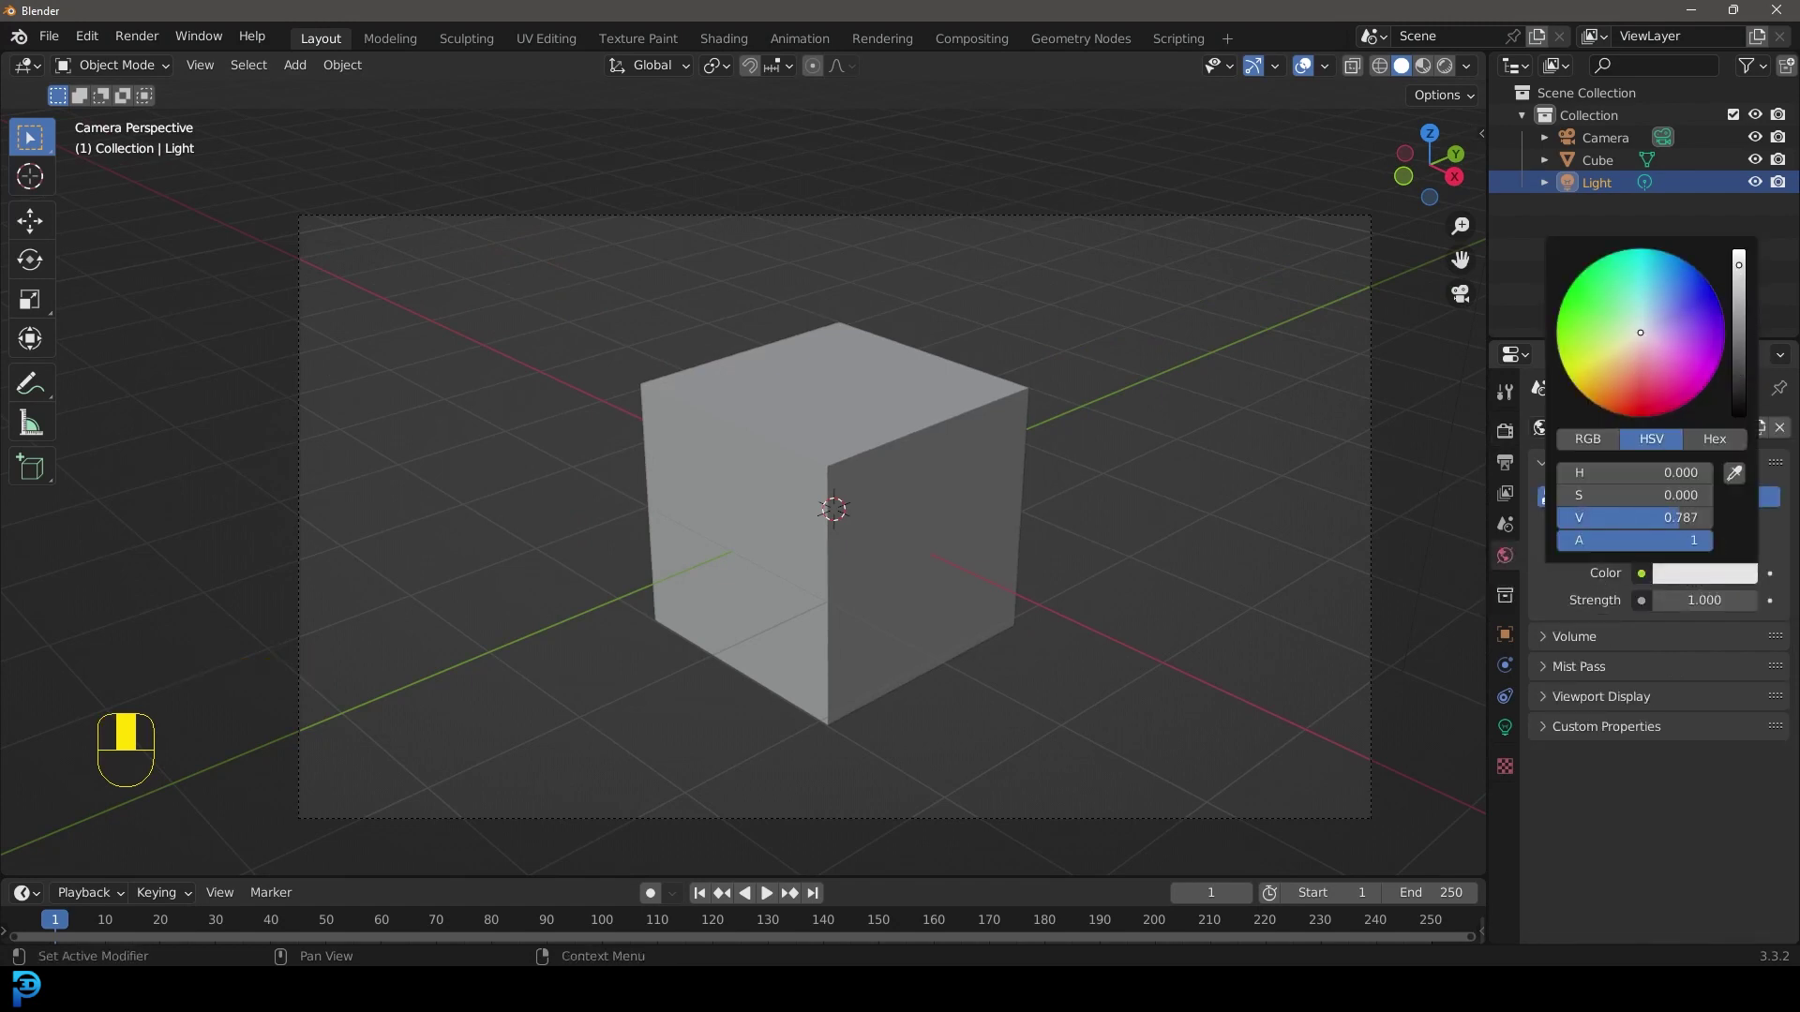
{"action": "left_click", "coordinate": [1675, 261]}
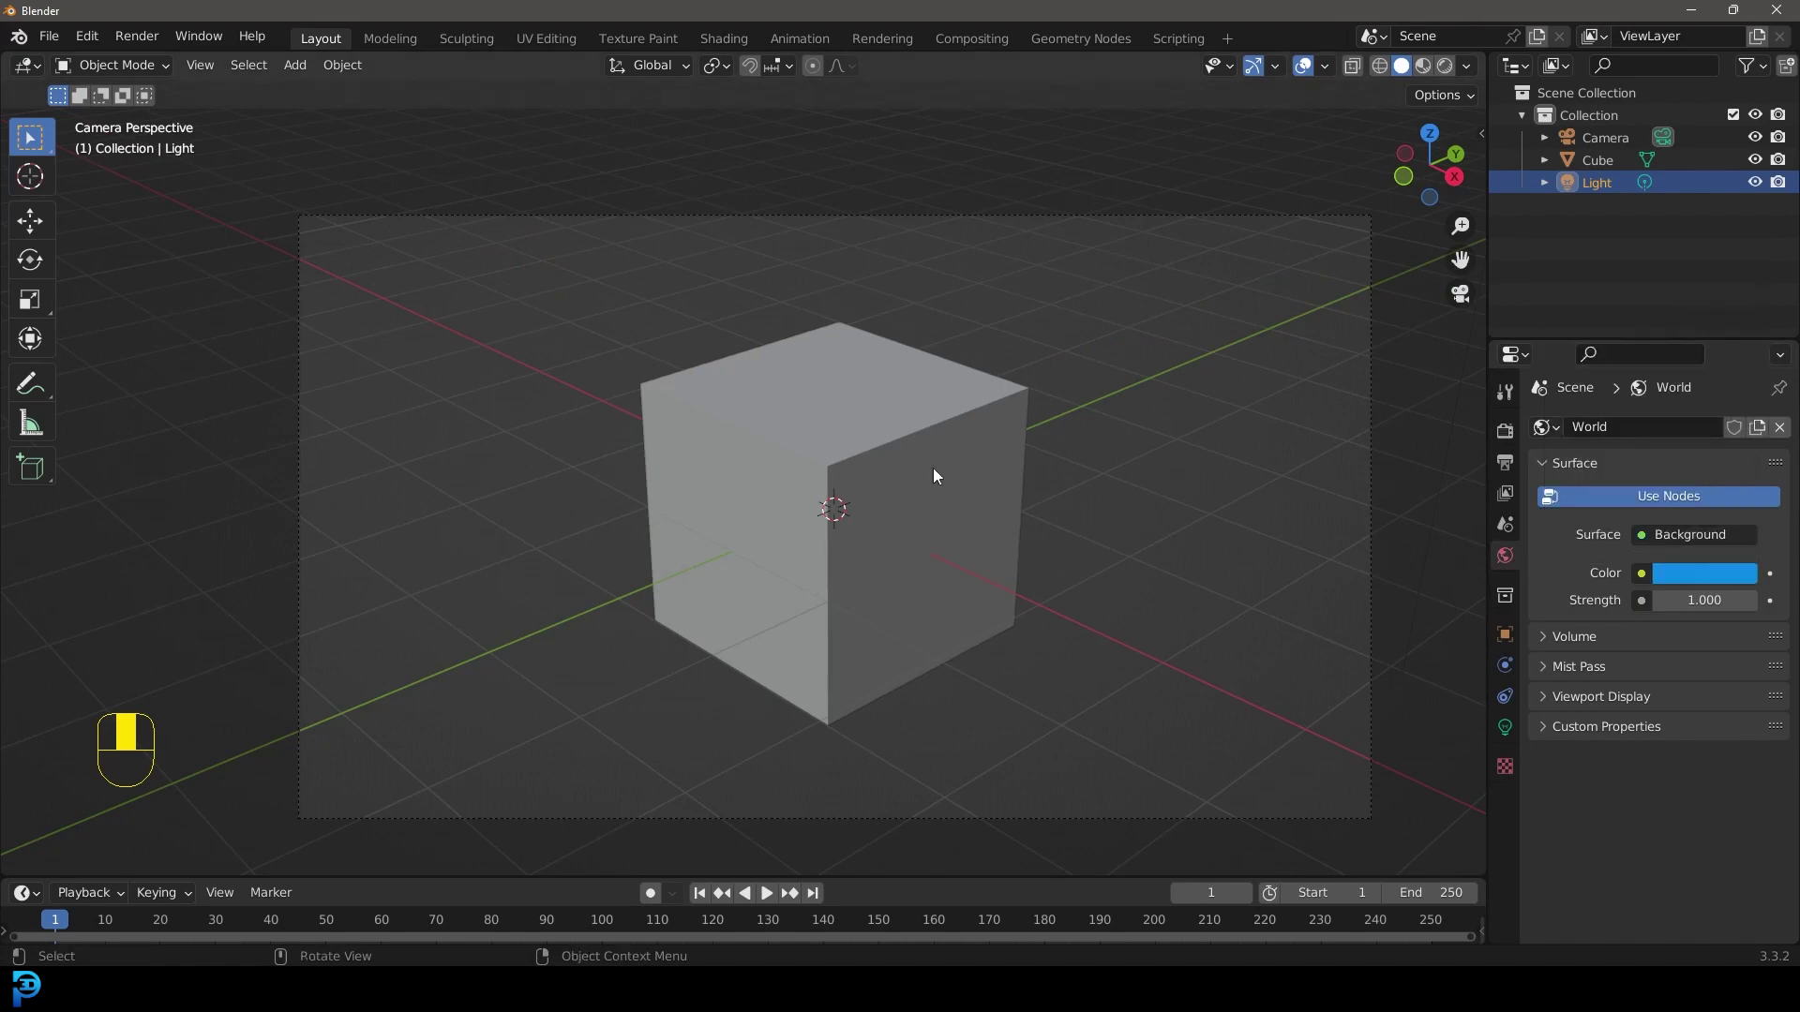
{"action": "left_click", "coordinate": [135, 41]}
{"action": "left_click", "coordinate": [136, 59]}
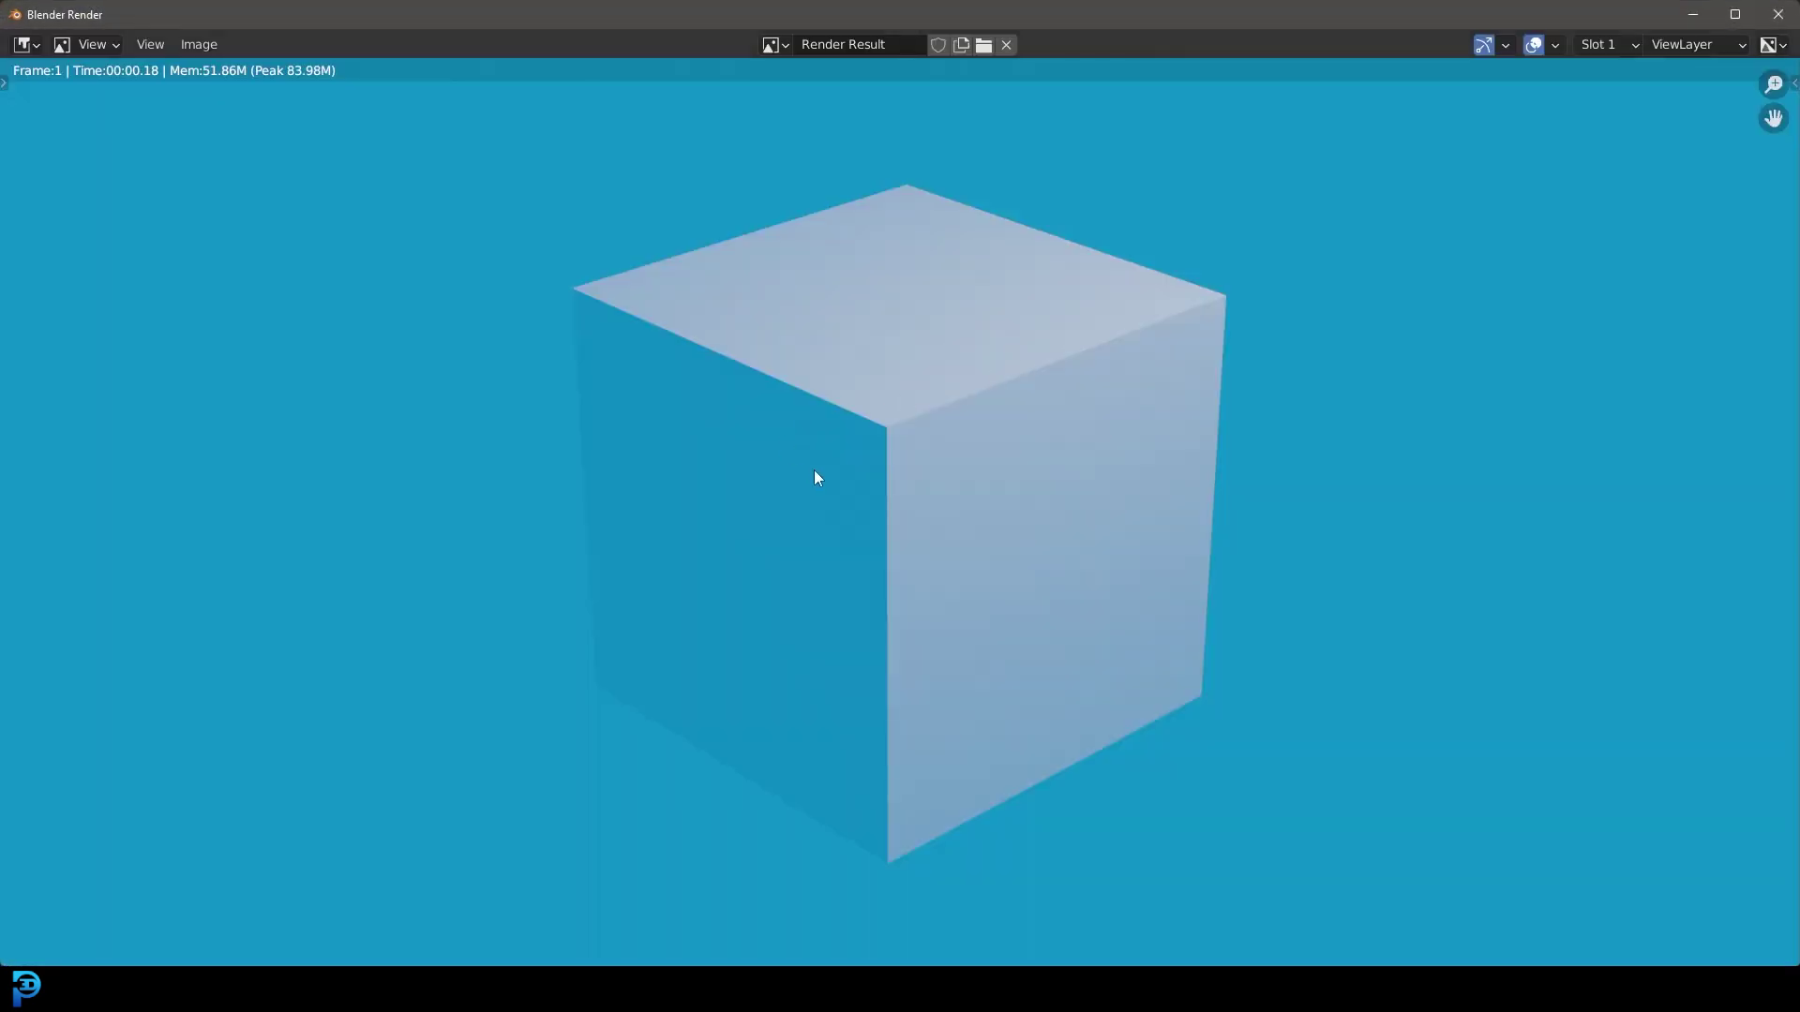
{"action": "scroll", "coordinate": [1510, 570], "scroll_direction": "down", "scroll_amount": 4}
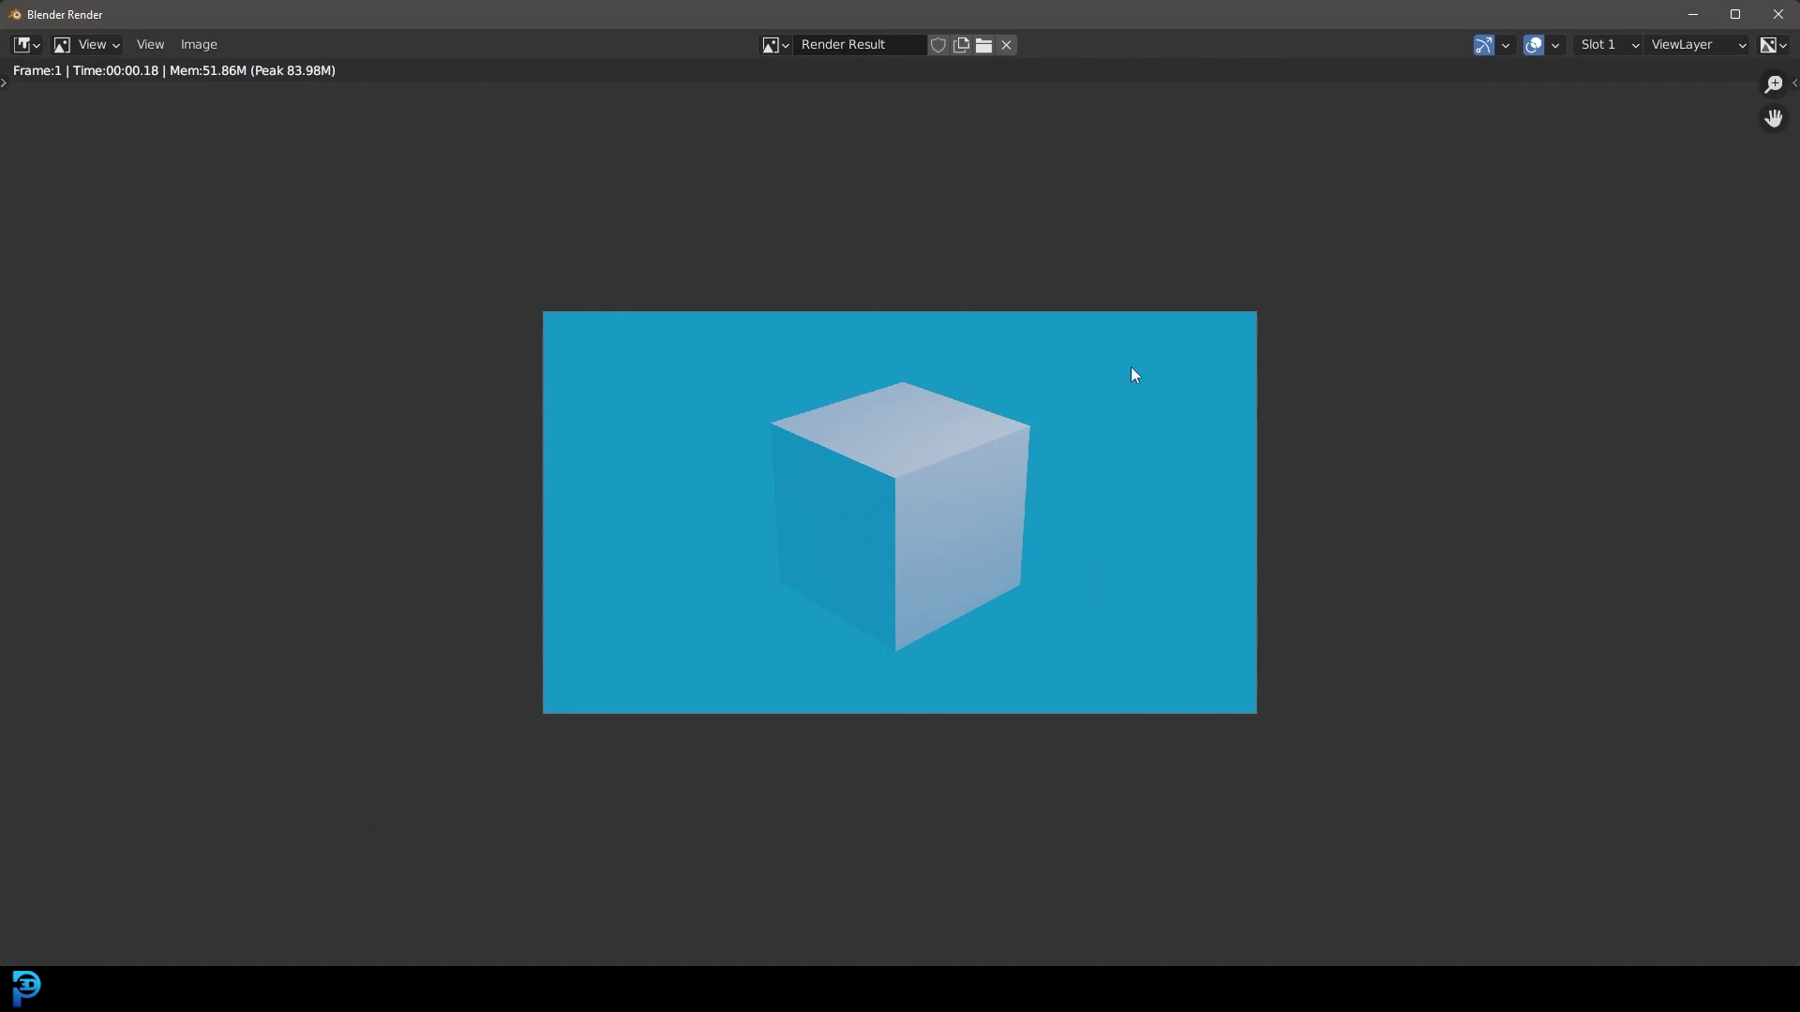
{"action": "scroll", "coordinate": [948, 390], "scroll_direction": "up", "scroll_amount": 3}
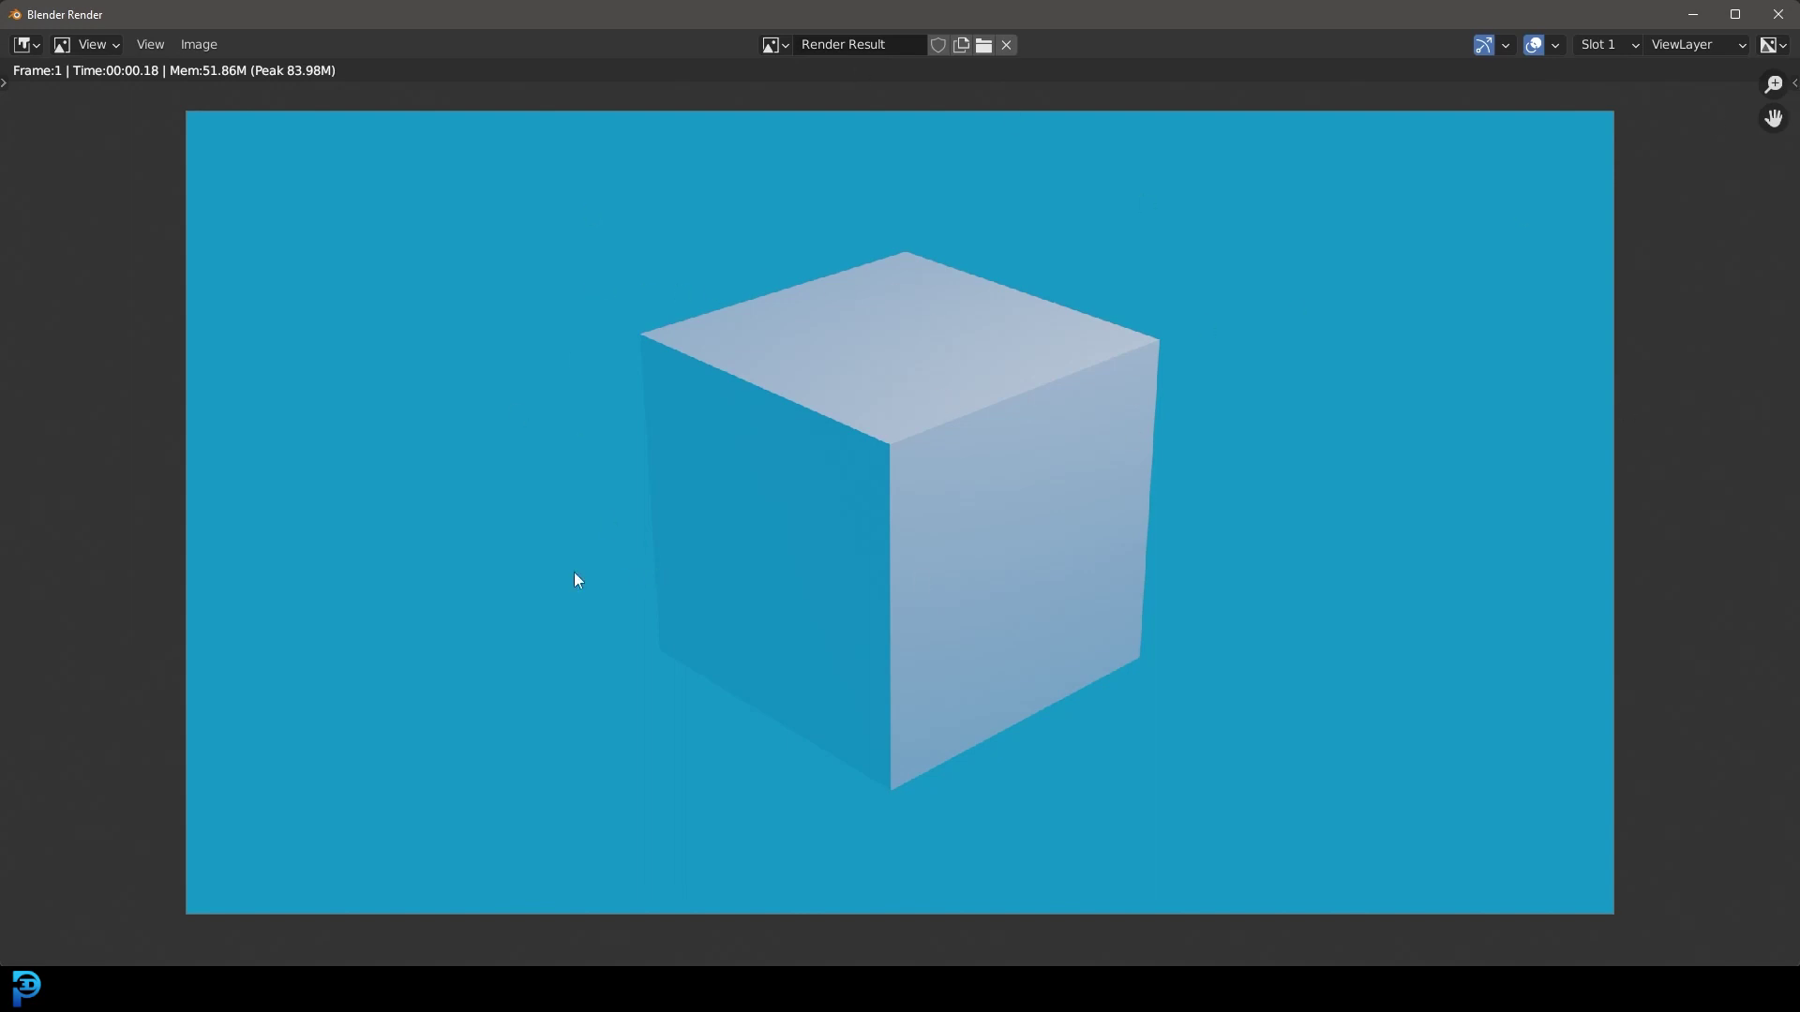
{"action": "left_click", "coordinate": [1781, 13]}
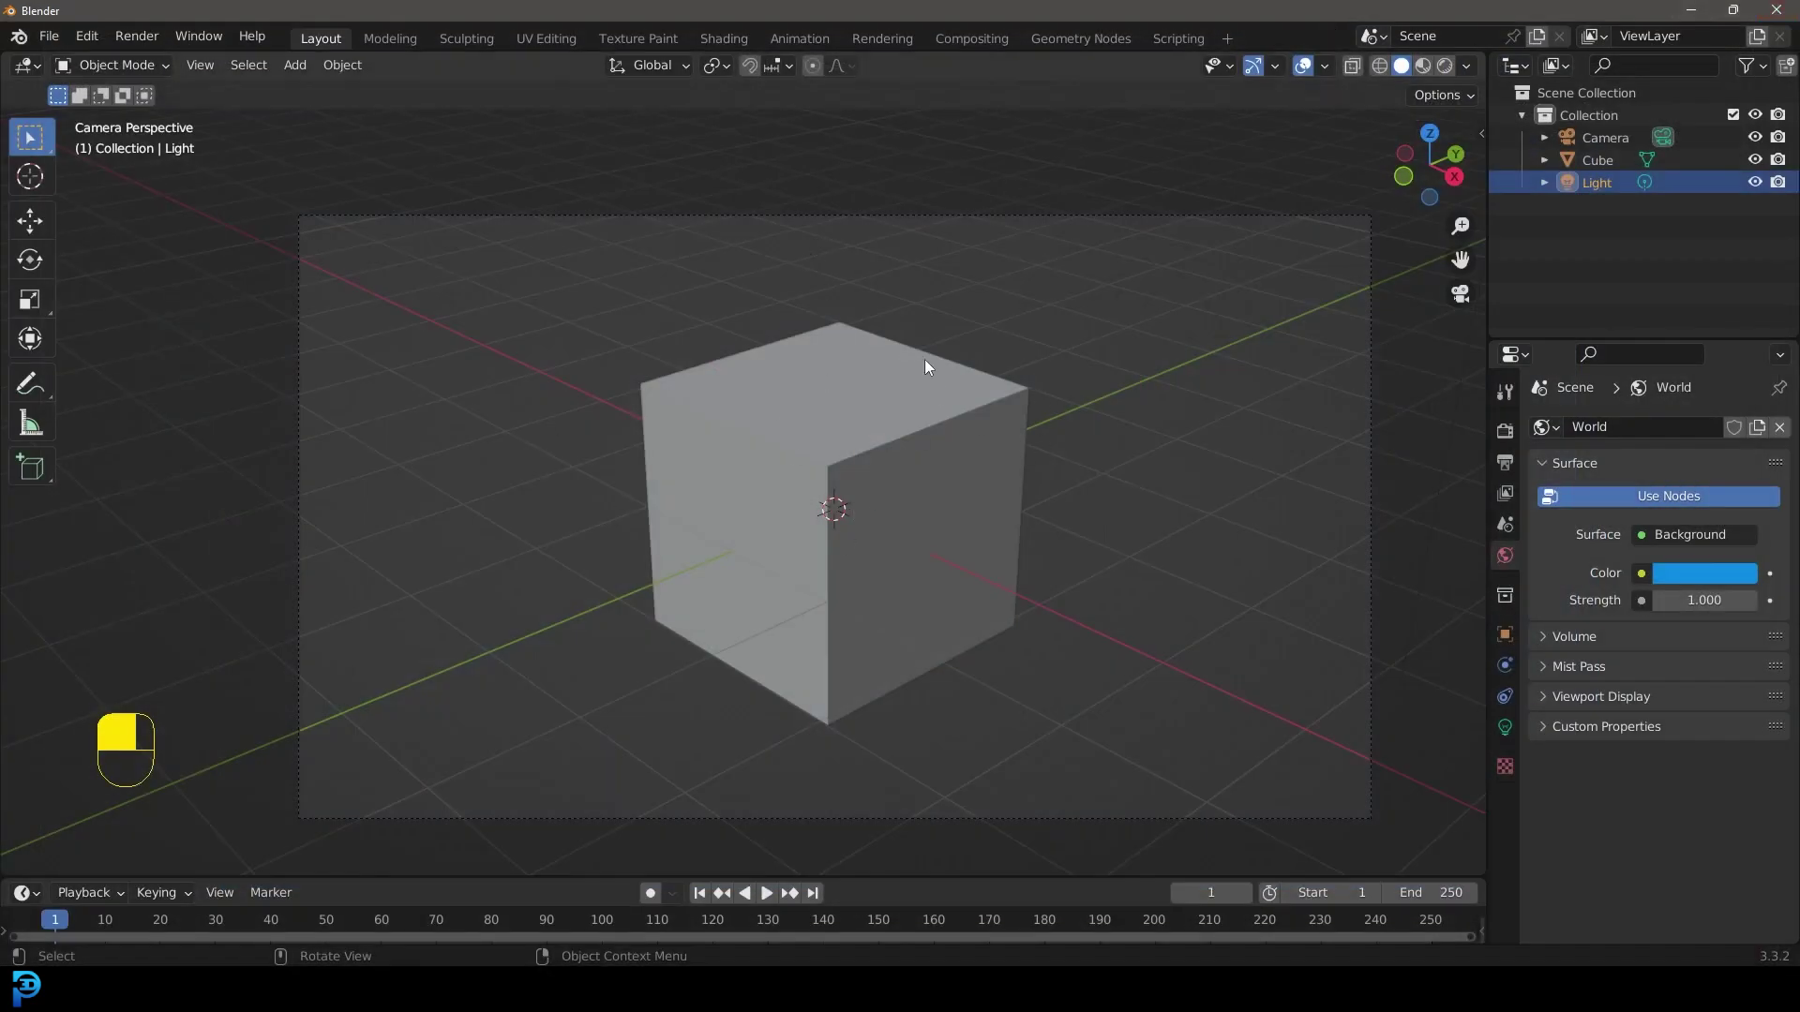
Turn on Film Transparent in the Render Properties.
{"action": "scroll", "coordinate": [914, 403], "scroll_direction": "up", "scroll_amount": 1}
{"action": "left_click", "coordinate": [1505, 431]}
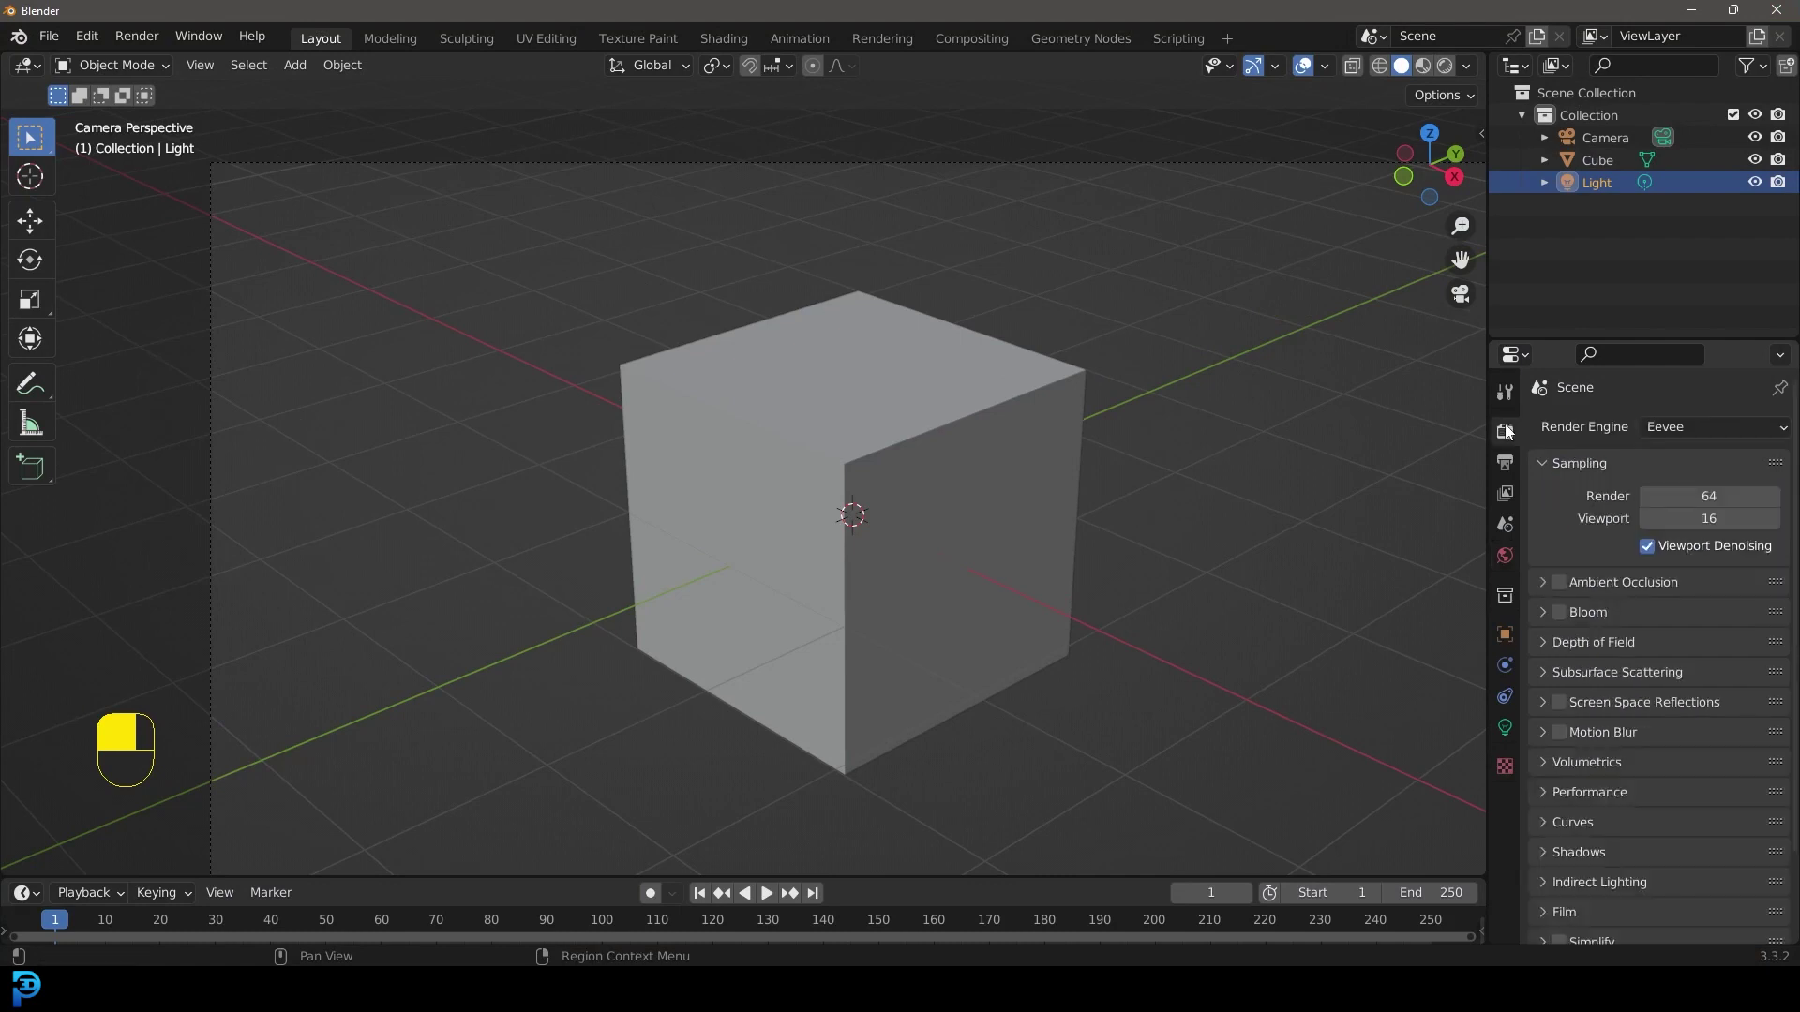
{"action": "scroll", "coordinate": [1593, 445], "scroll_direction": "down", "scroll_amount": 3}
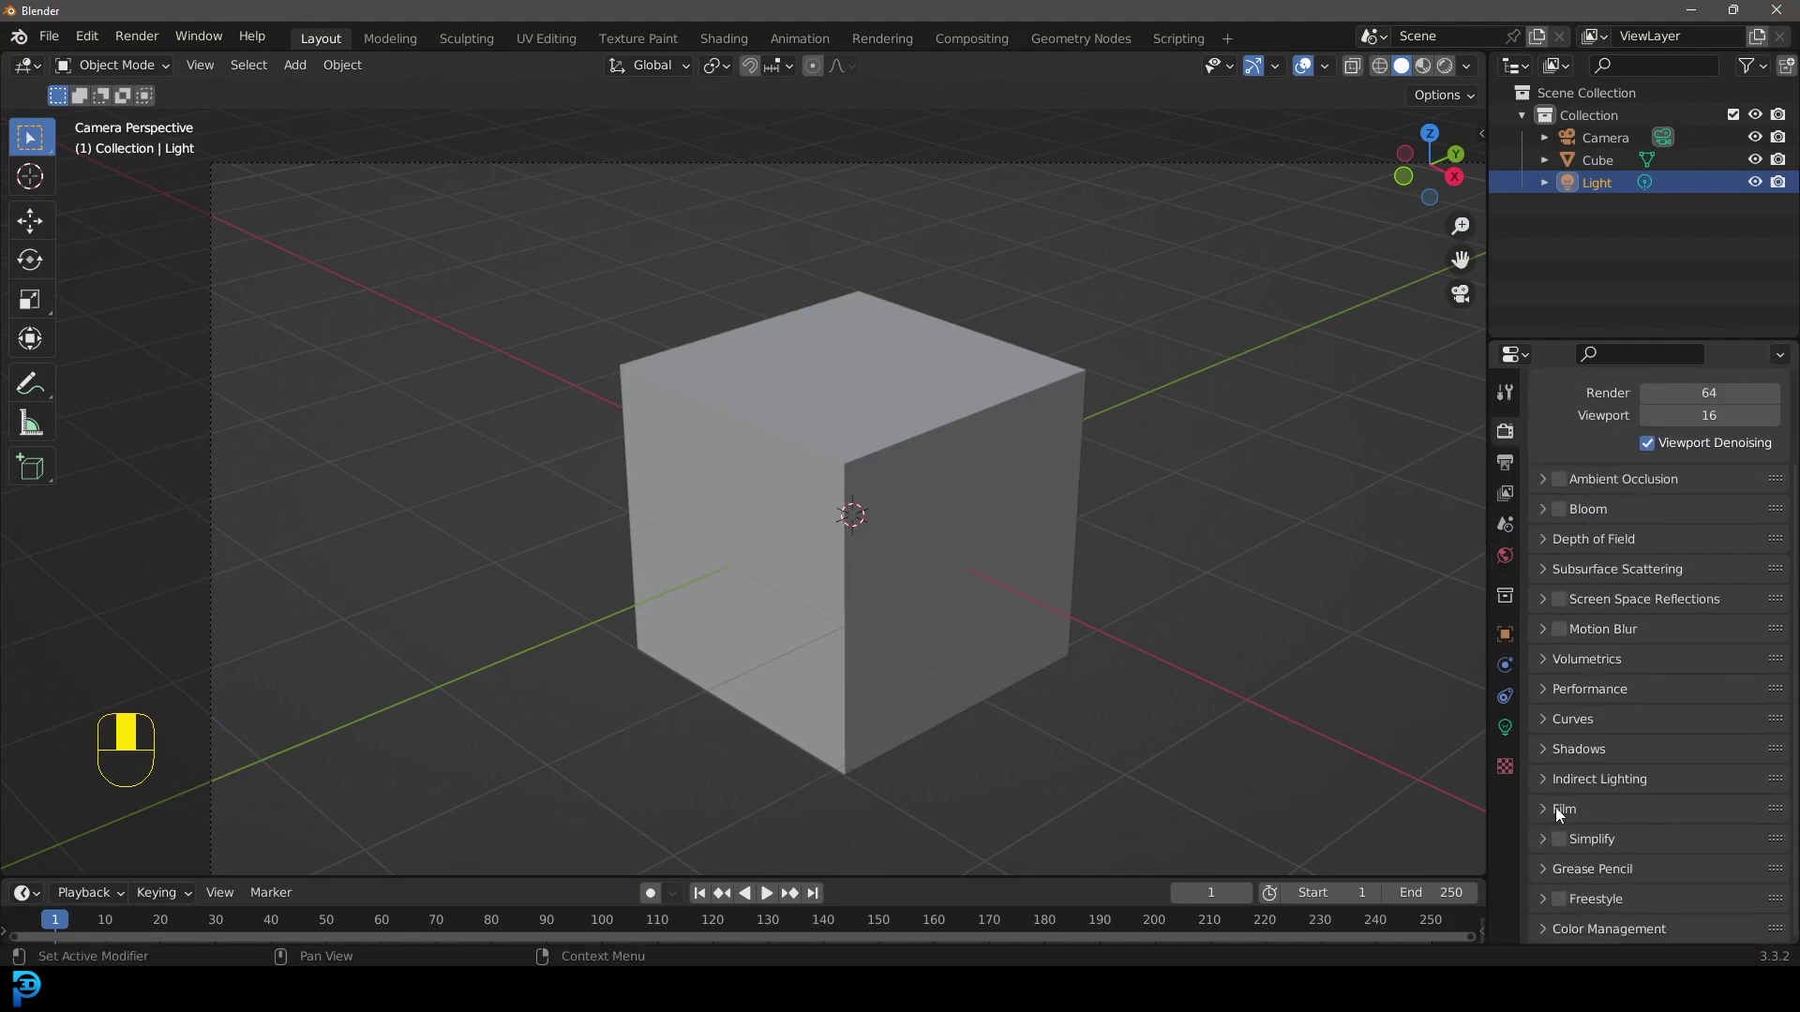
{"action": "left_click", "coordinate": [1564, 809]}
{"action": "scroll", "coordinate": [1561, 812], "scroll_direction": "down", "scroll_amount": 3}
{"action": "left_click", "coordinate": [1638, 776]}
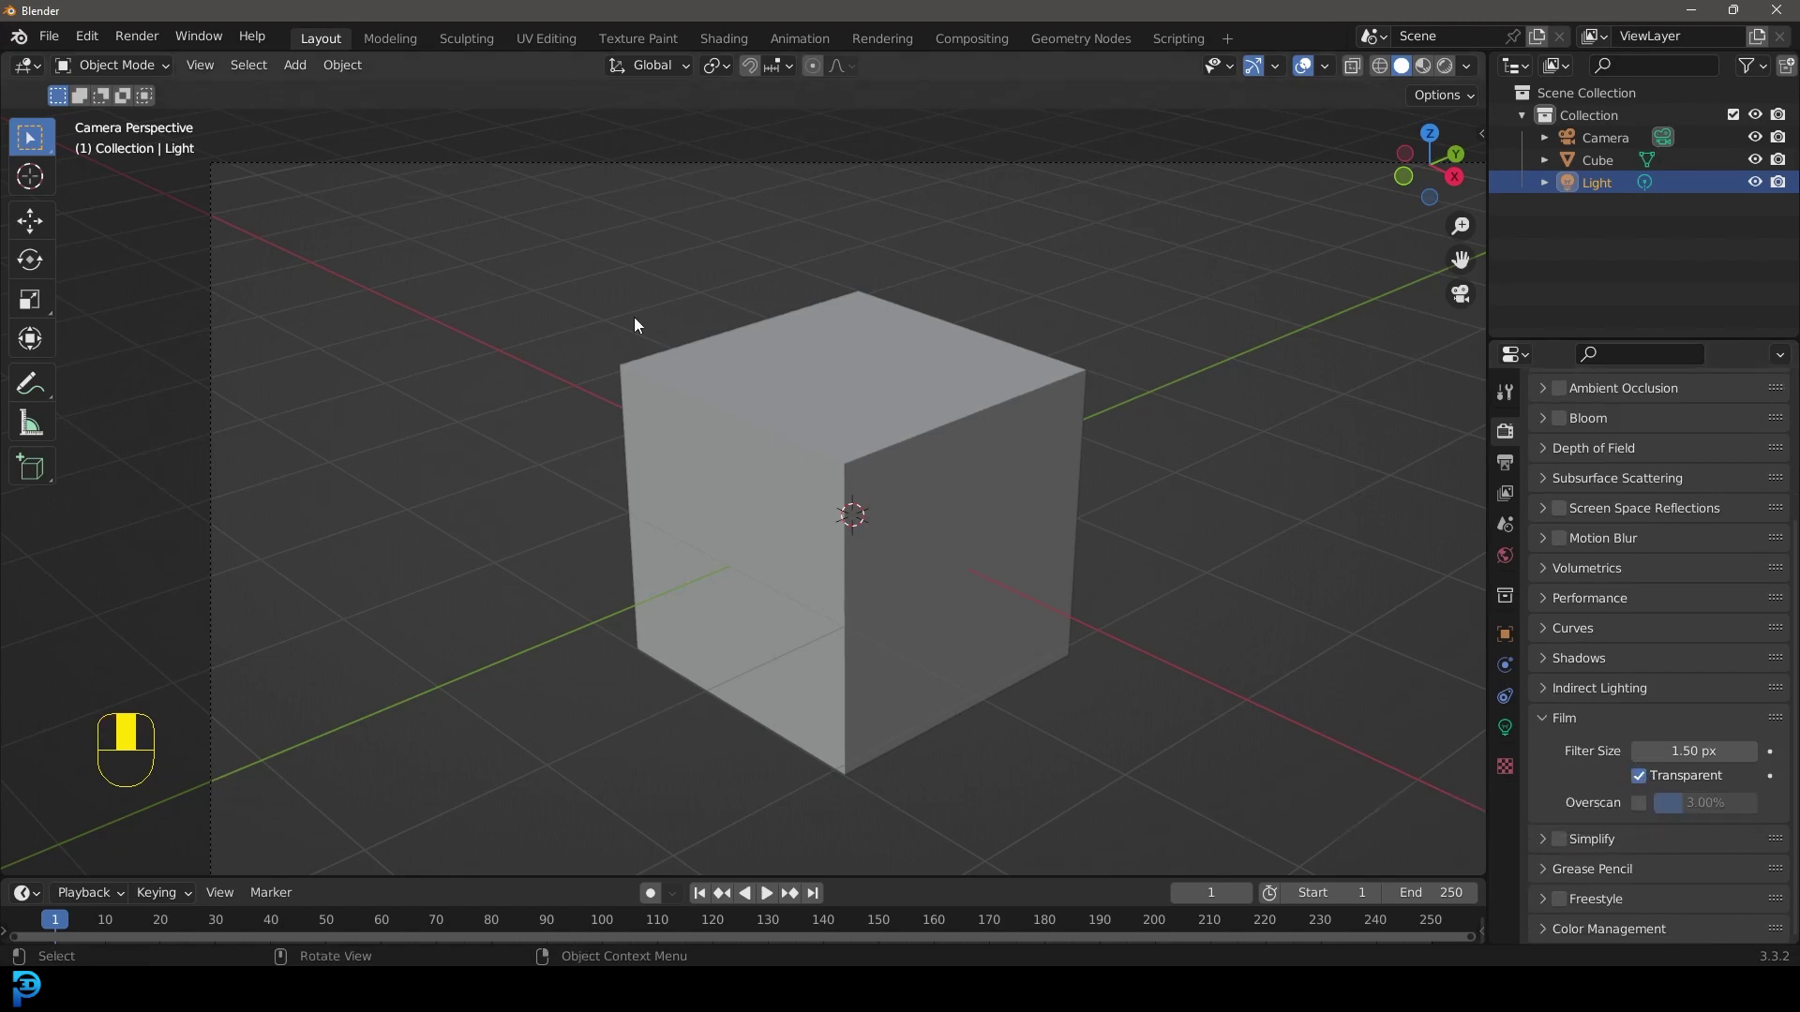
Render a test image of the cube on a transparent background, then close it.
{"action": "left_click", "coordinate": [136, 36]}
{"action": "left_click", "coordinate": [169, 61]}
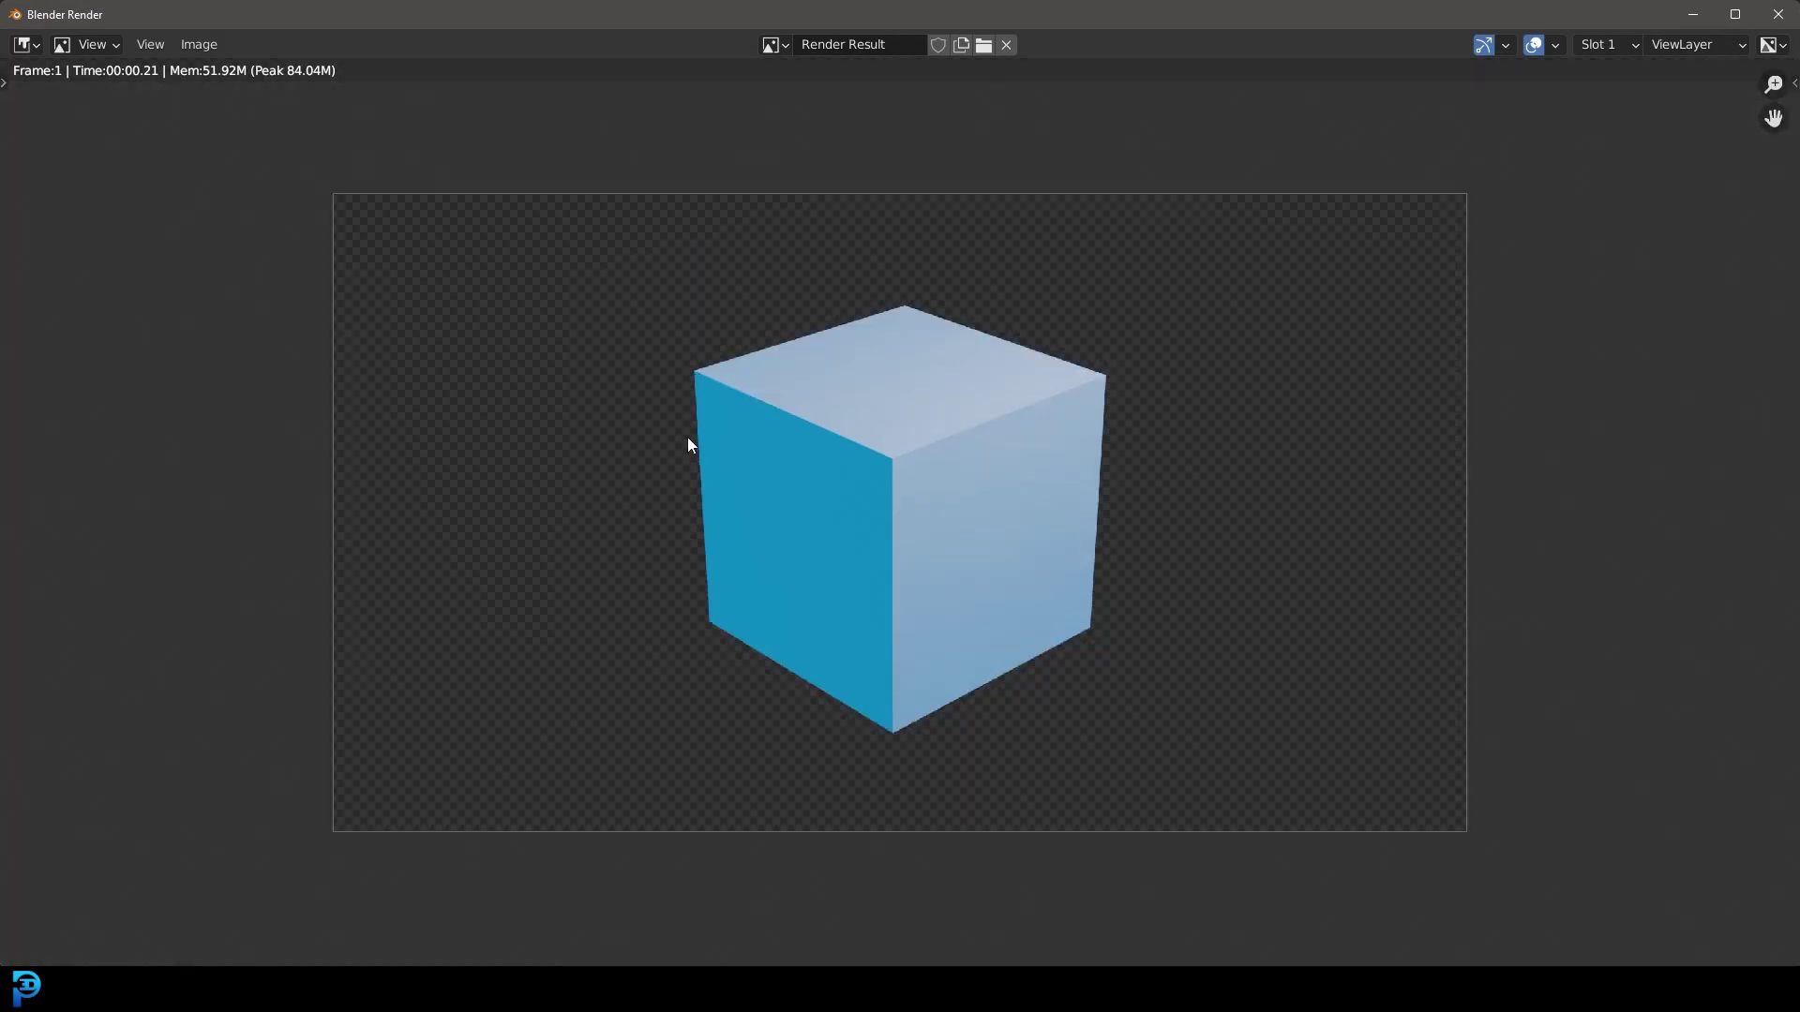
{"action": "scroll", "coordinate": [941, 346], "scroll_direction": "up", "scroll_amount": 2}
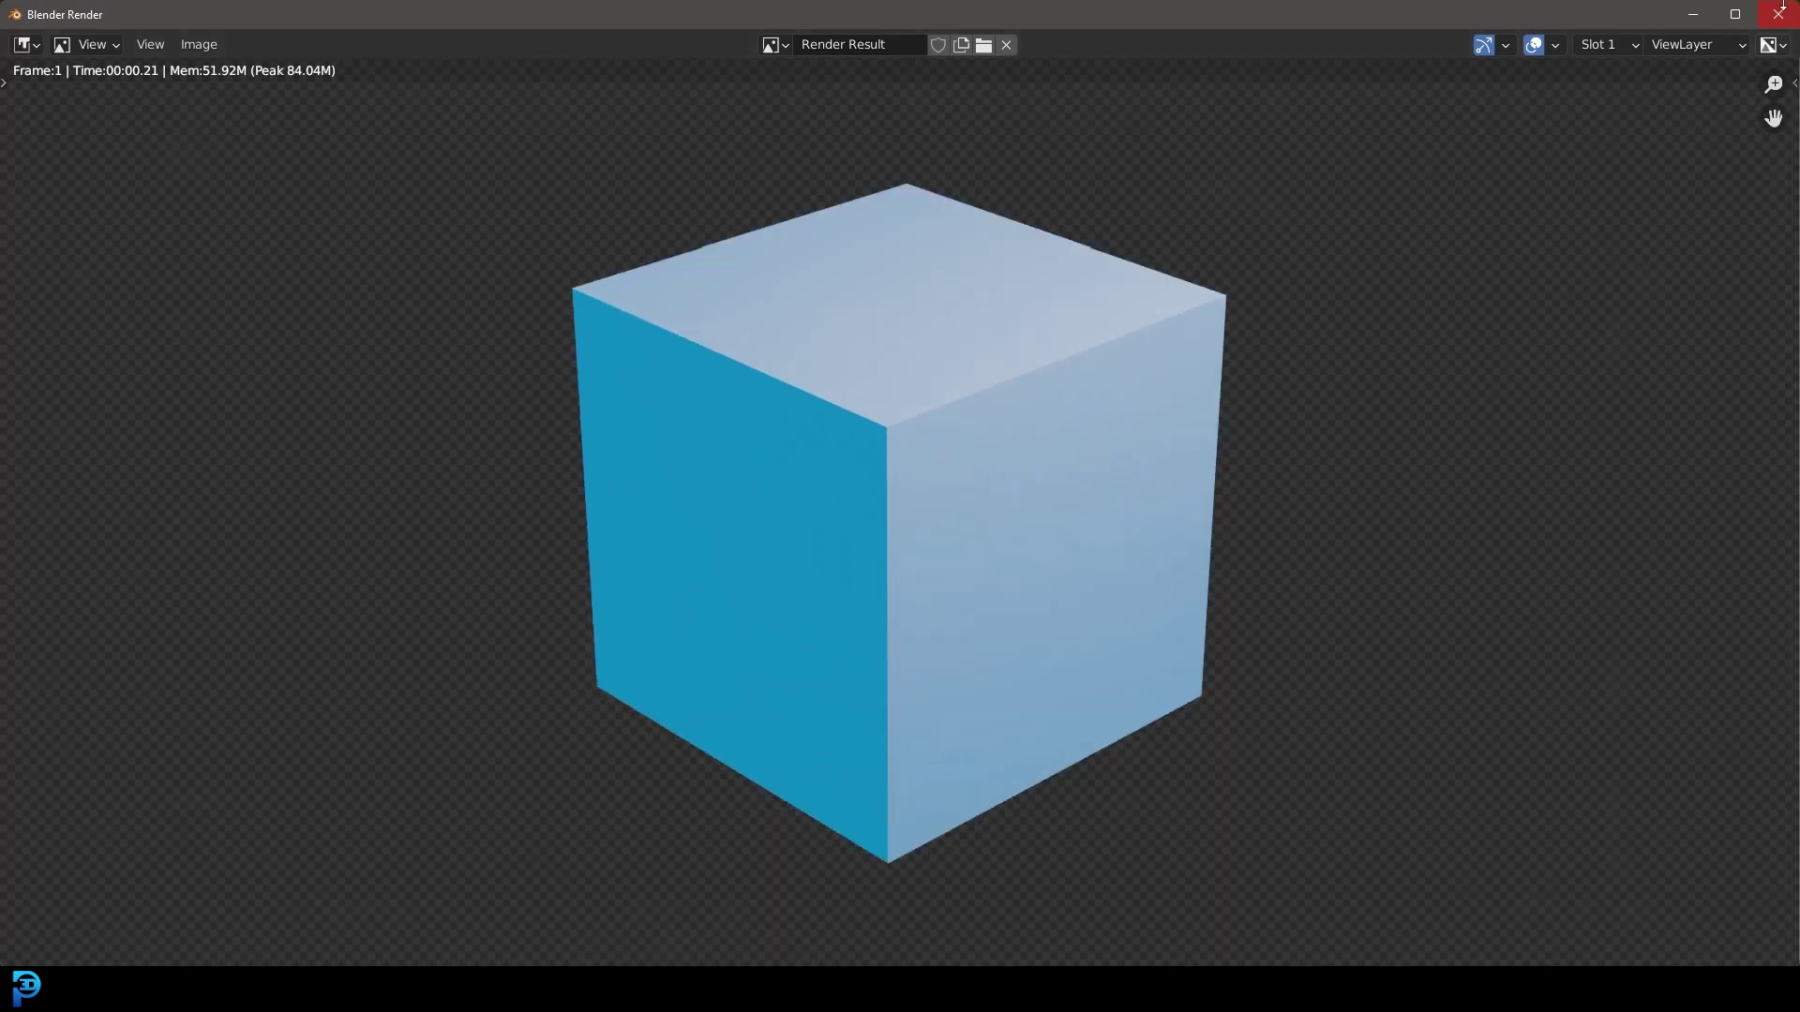
{"action": "left_click", "coordinate": [1786, 15]}
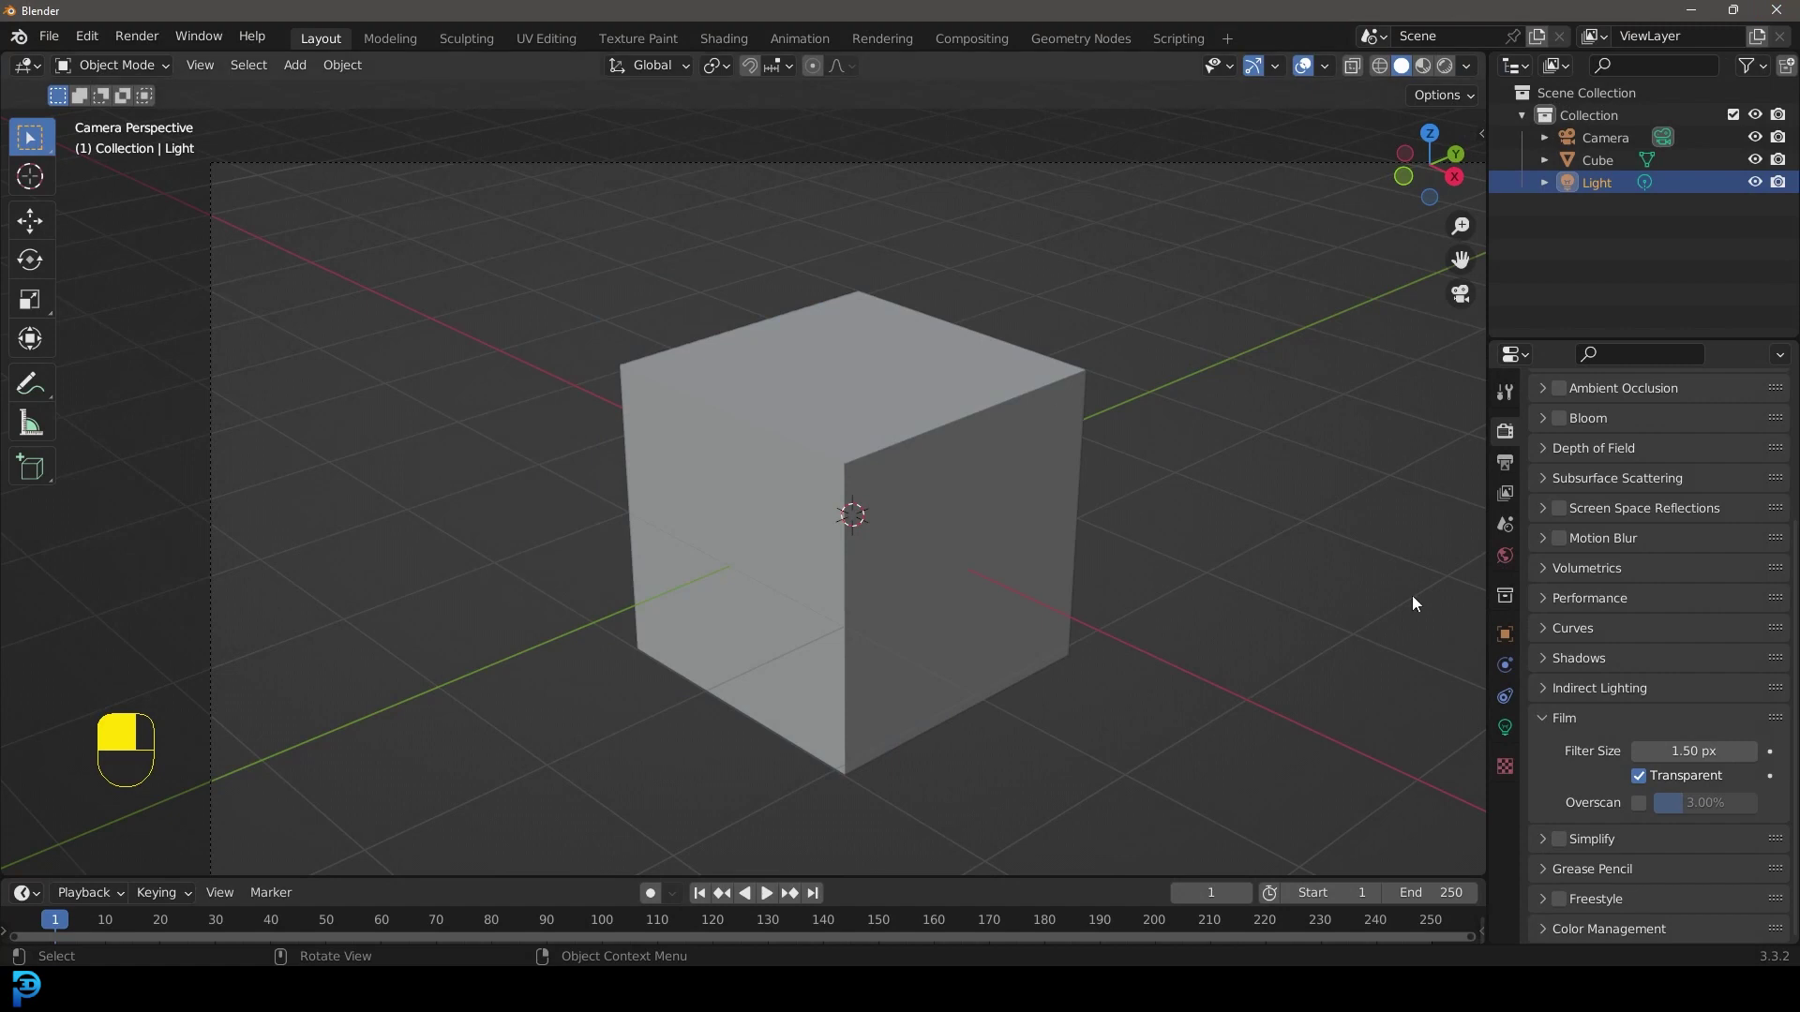
Switch the render engine to Cycles and enable a transparent Film background.
{"action": "scroll", "coordinate": [1704, 593], "scroll_direction": "up", "scroll_amount": 5}
{"action": "left_click", "coordinate": [1698, 426]}
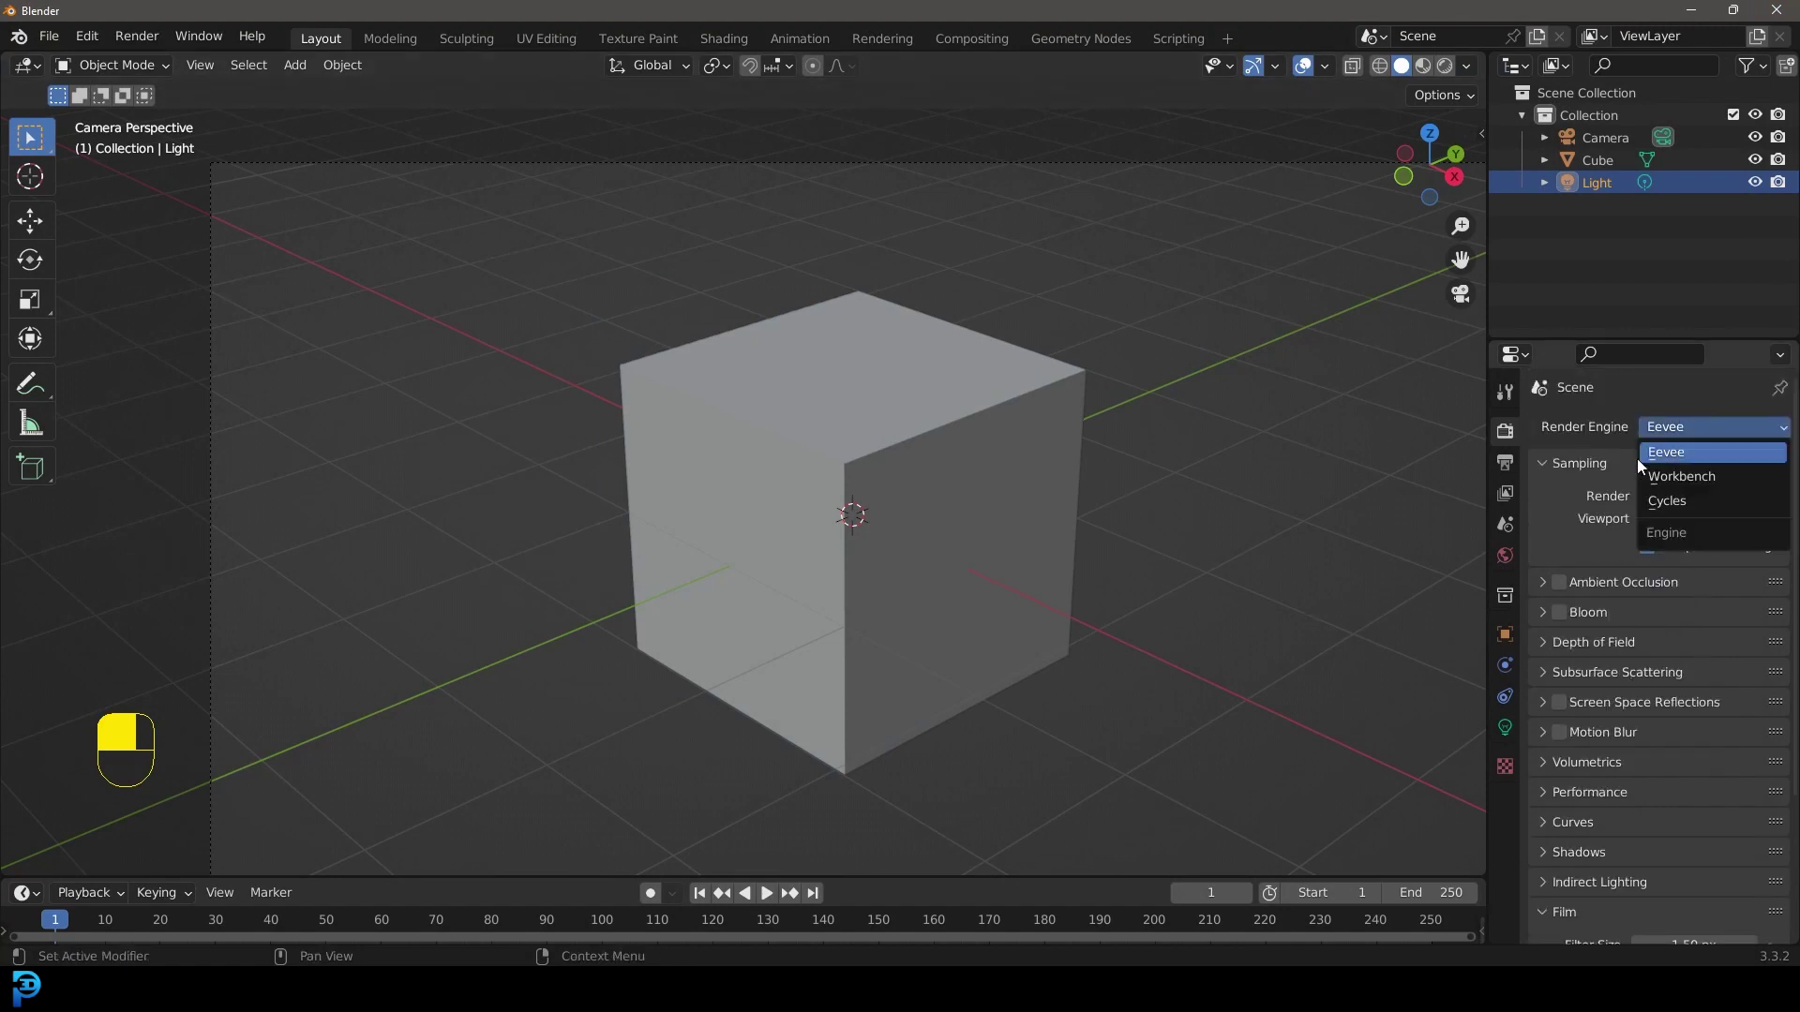
{"action": "left_click", "coordinate": [1673, 503]}
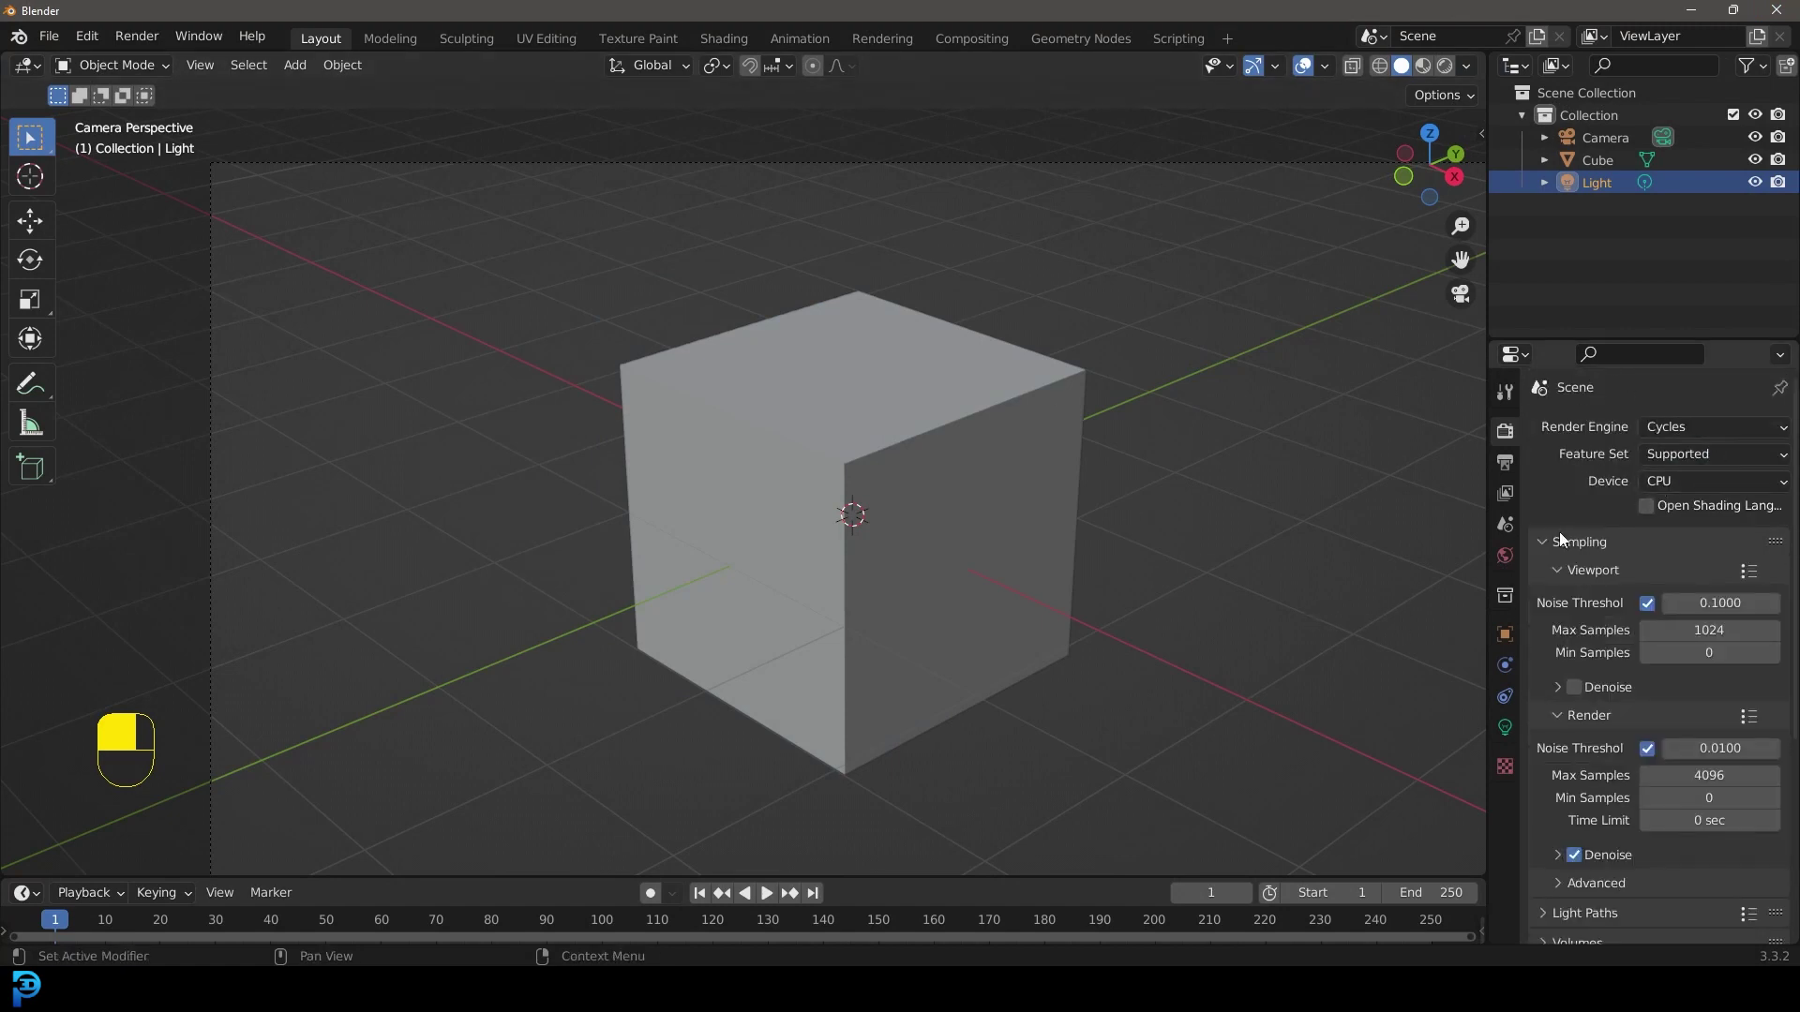
{"action": "scroll", "coordinate": [1584, 563], "scroll_direction": "down", "scroll_amount": 8}
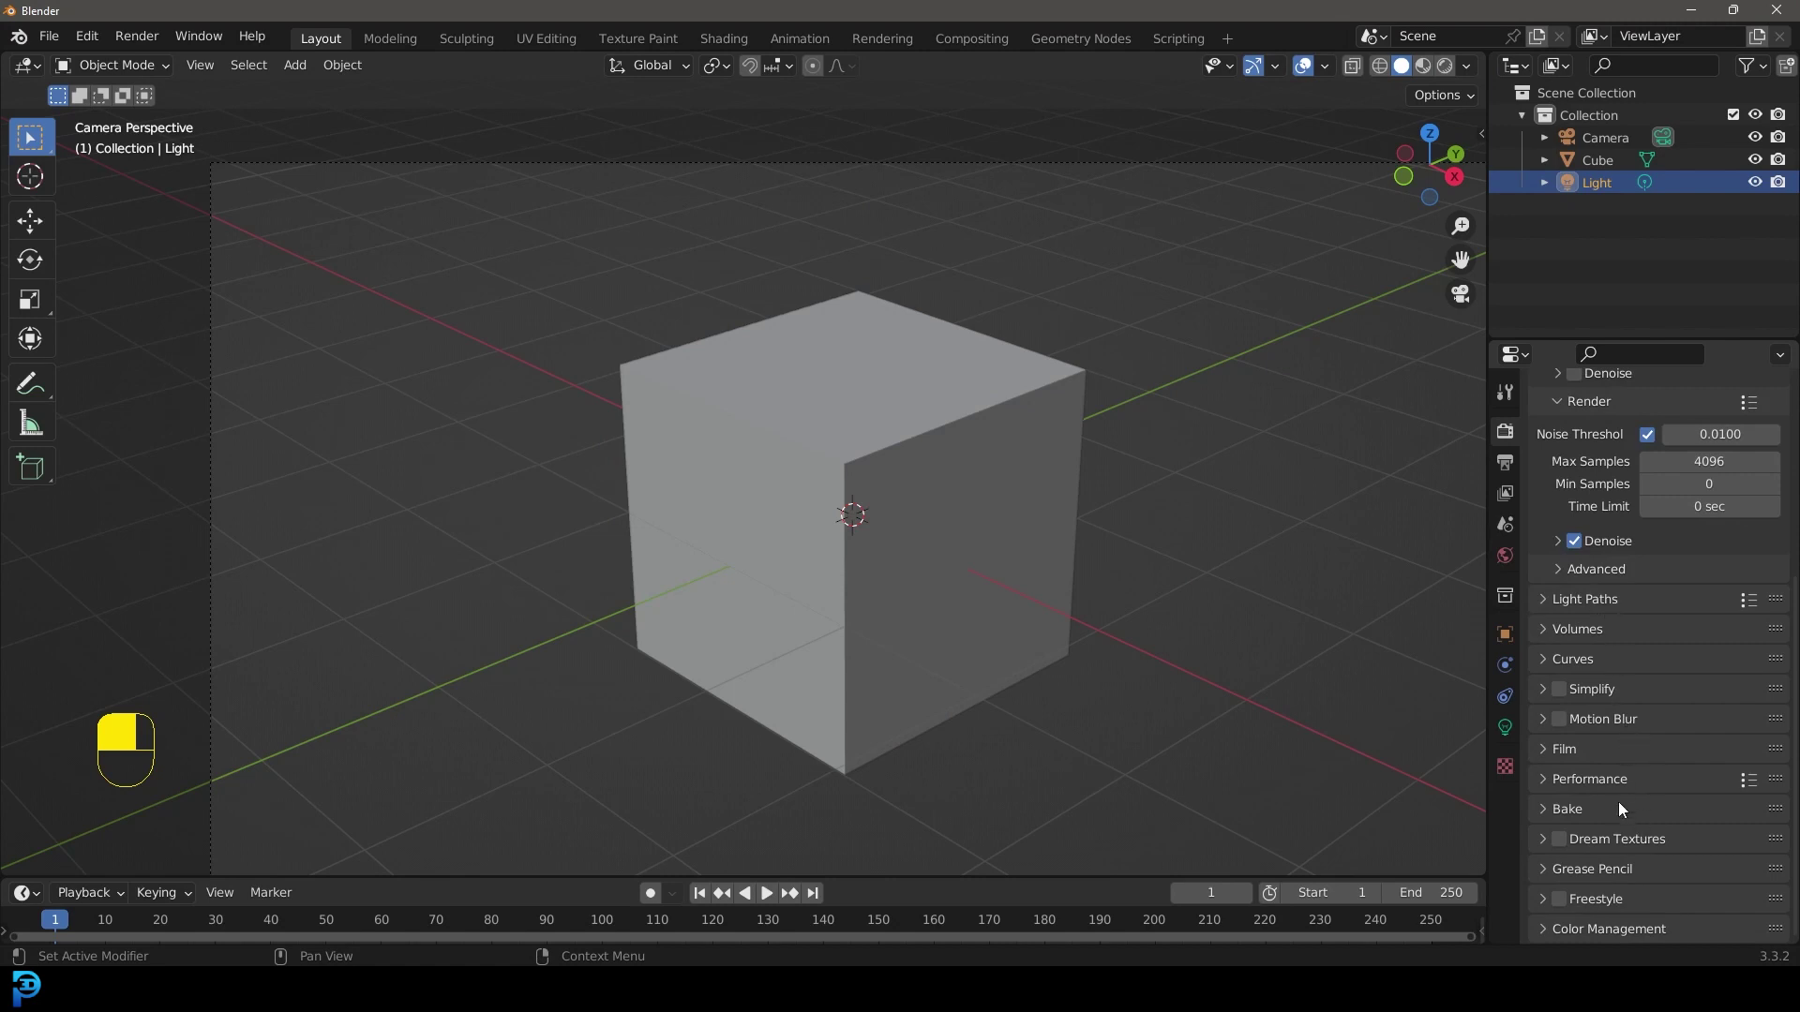
{"action": "left_click", "coordinate": [1542, 749]}
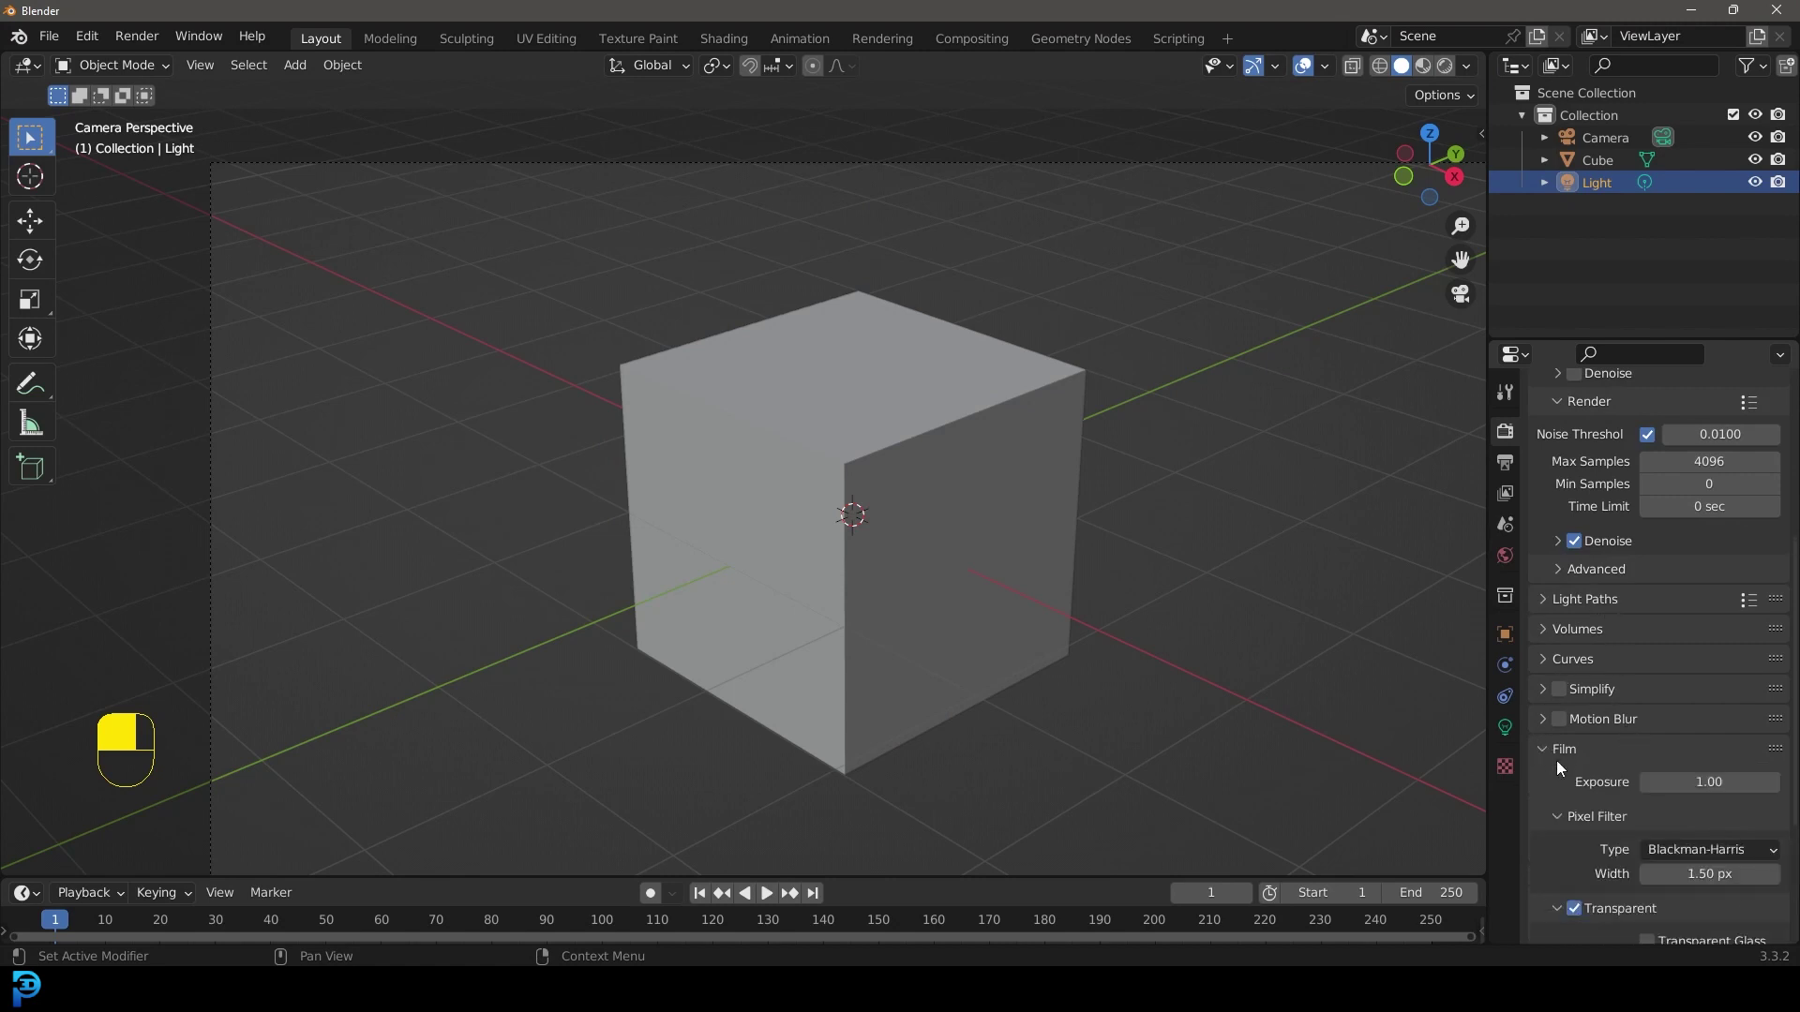
{"action": "left_click", "coordinate": [1574, 908]}
{"action": "scroll", "coordinate": [1584, 881], "scroll_direction": "down", "scroll_amount": 3}
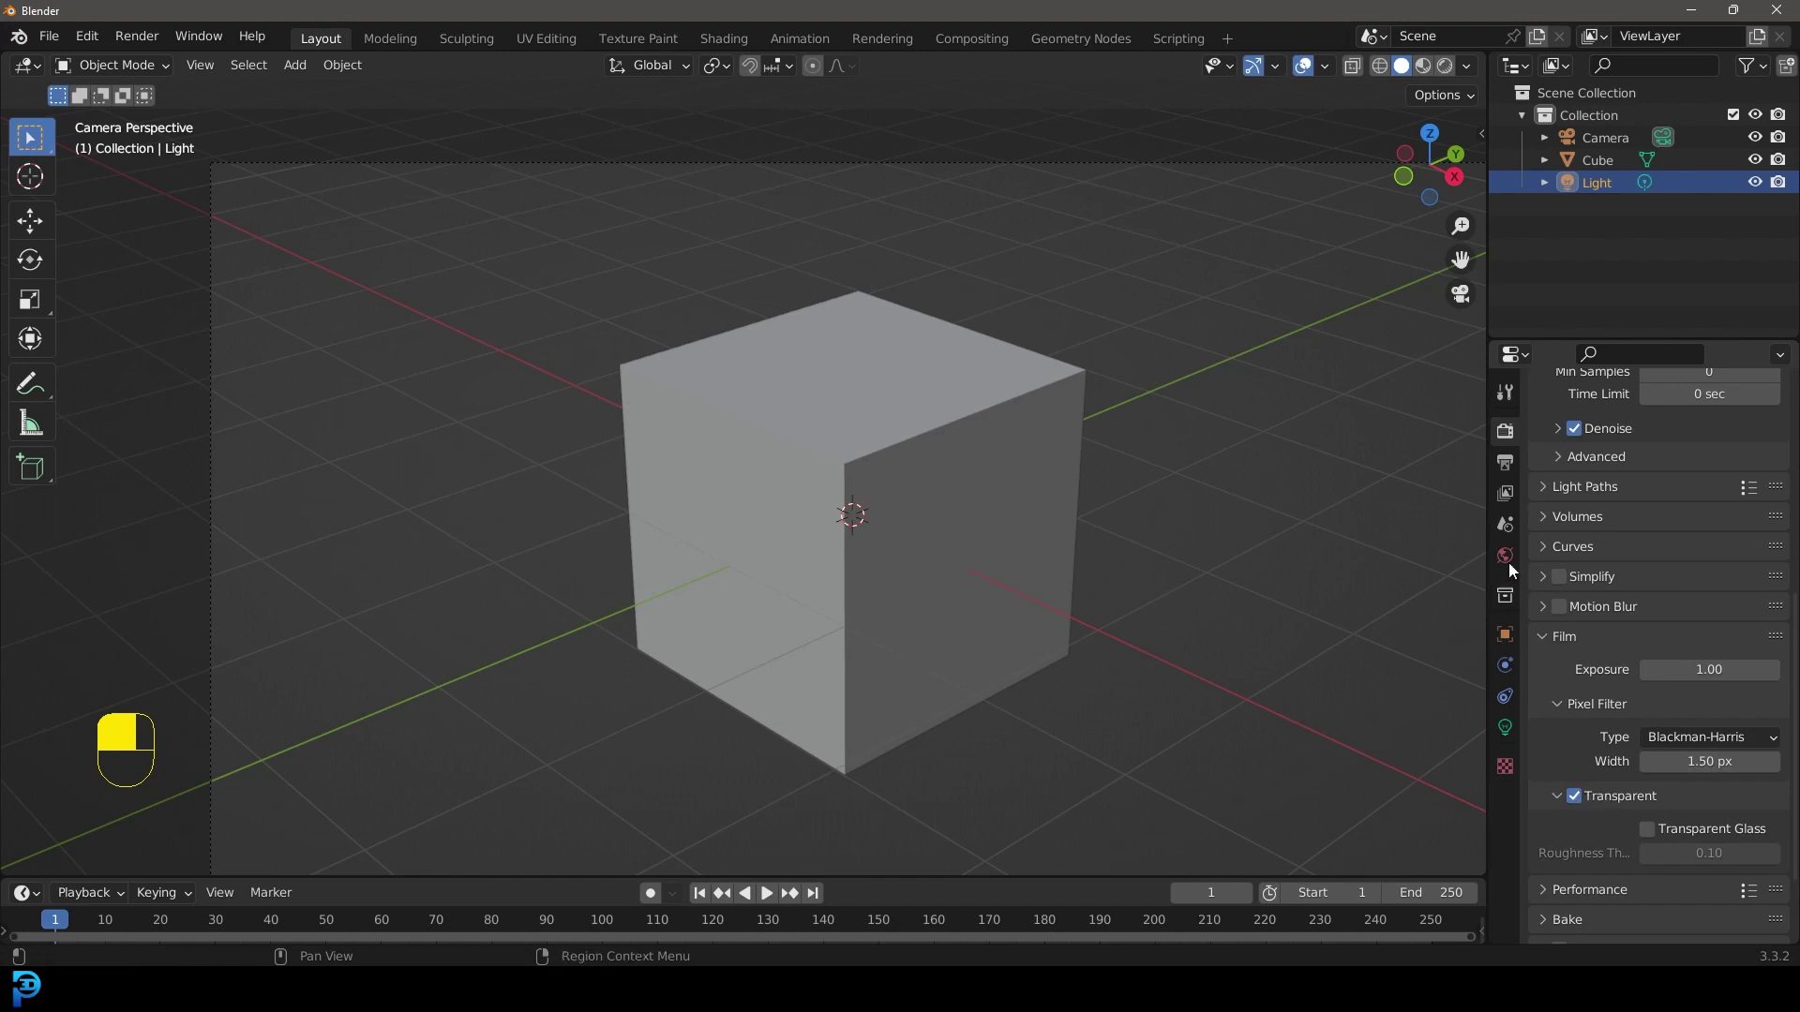
Set Render Max Samples to 90 in the sampling settings.
{"action": "scroll", "coordinate": [1516, 469], "scroll_direction": "up", "scroll_amount": 8}
{"action": "left_click", "coordinate": [1505, 462]}
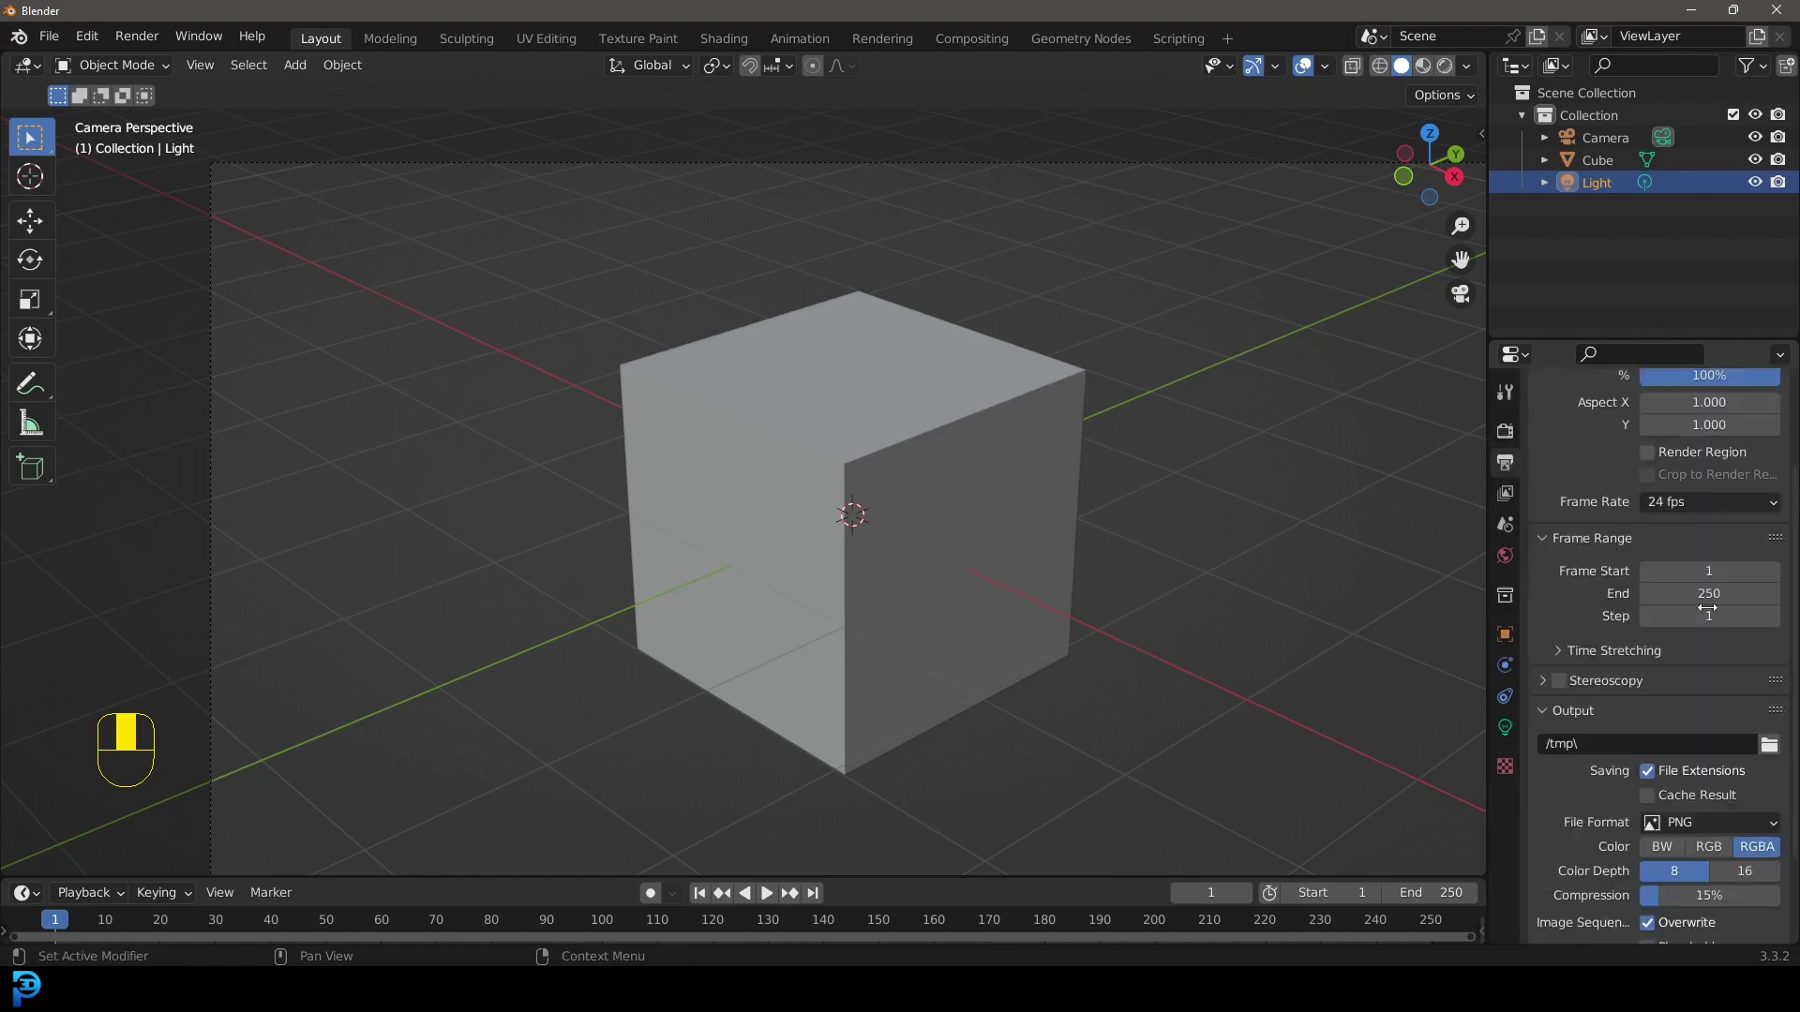
{"action": "scroll", "coordinate": [1687, 675], "scroll_direction": "down", "scroll_amount": 2}
{"action": "scroll", "coordinate": [1695, 636], "scroll_direction": "up", "scroll_amount": 1}
{"action": "scroll", "coordinate": [1695, 636], "scroll_direction": "up", "scroll_amount": 3}
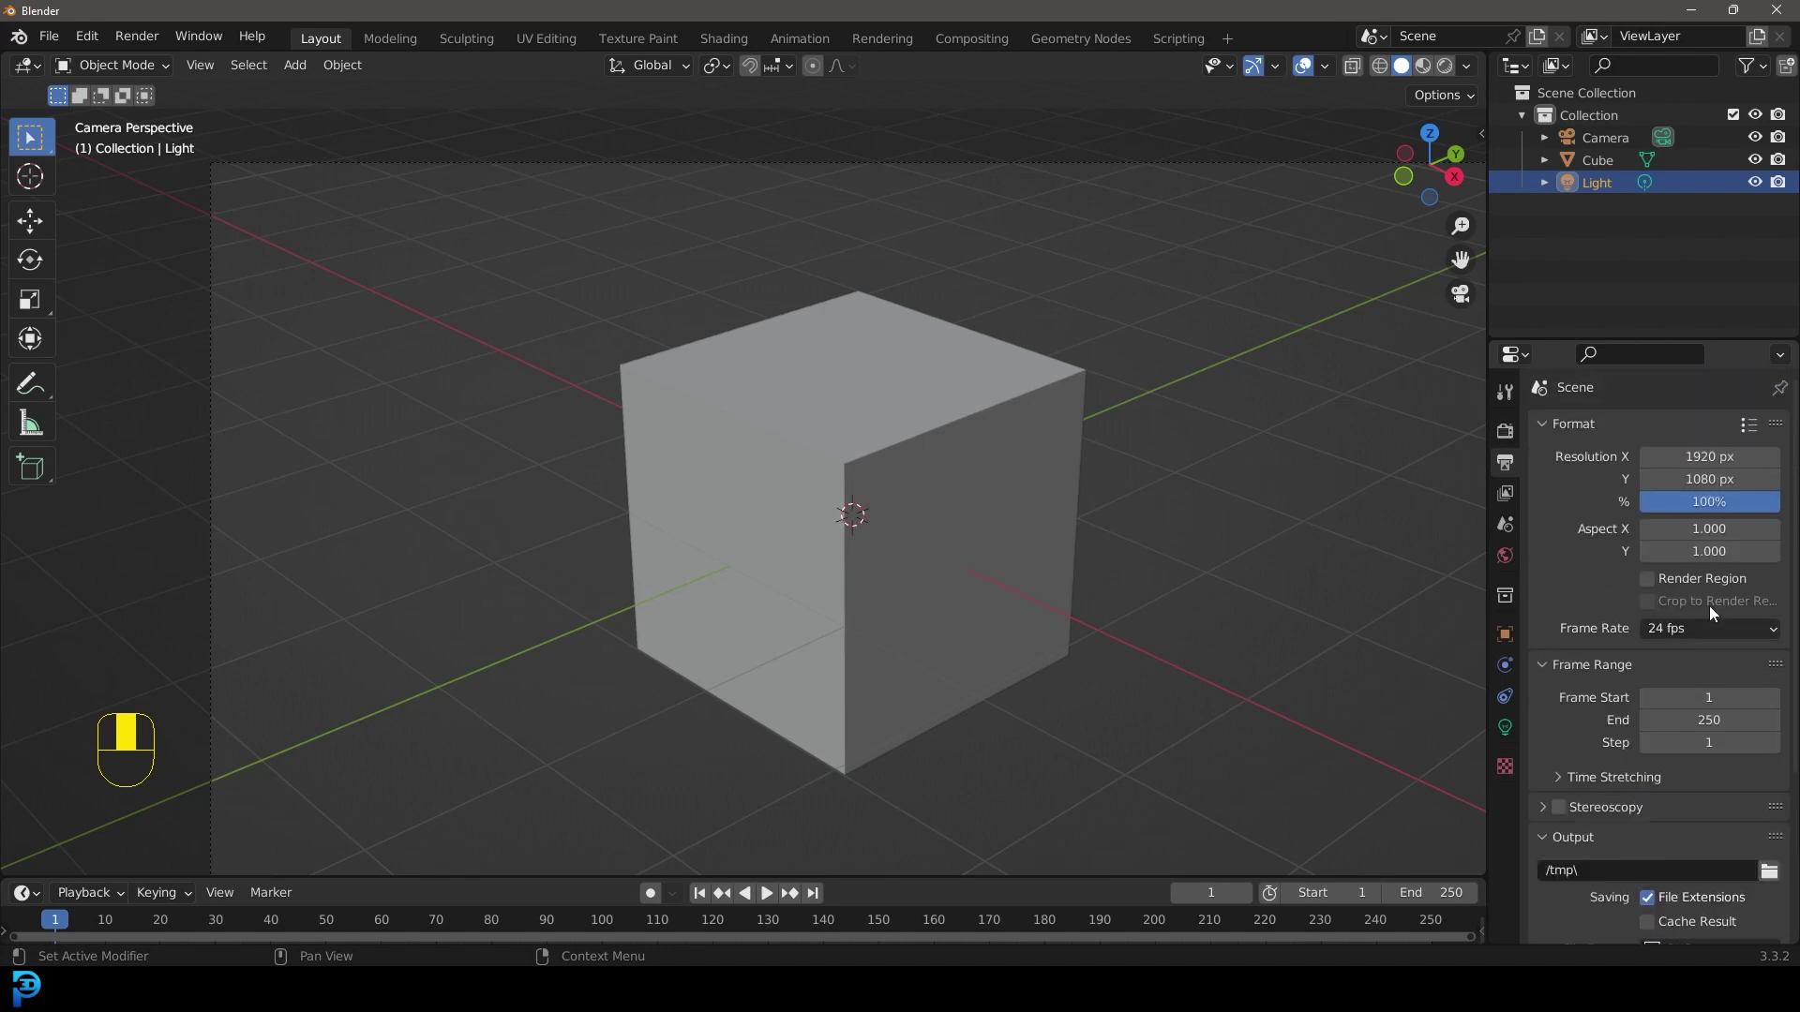
{"action": "left_click", "coordinate": [1505, 431]}
{"action": "left_click", "coordinate": [1700, 774]}
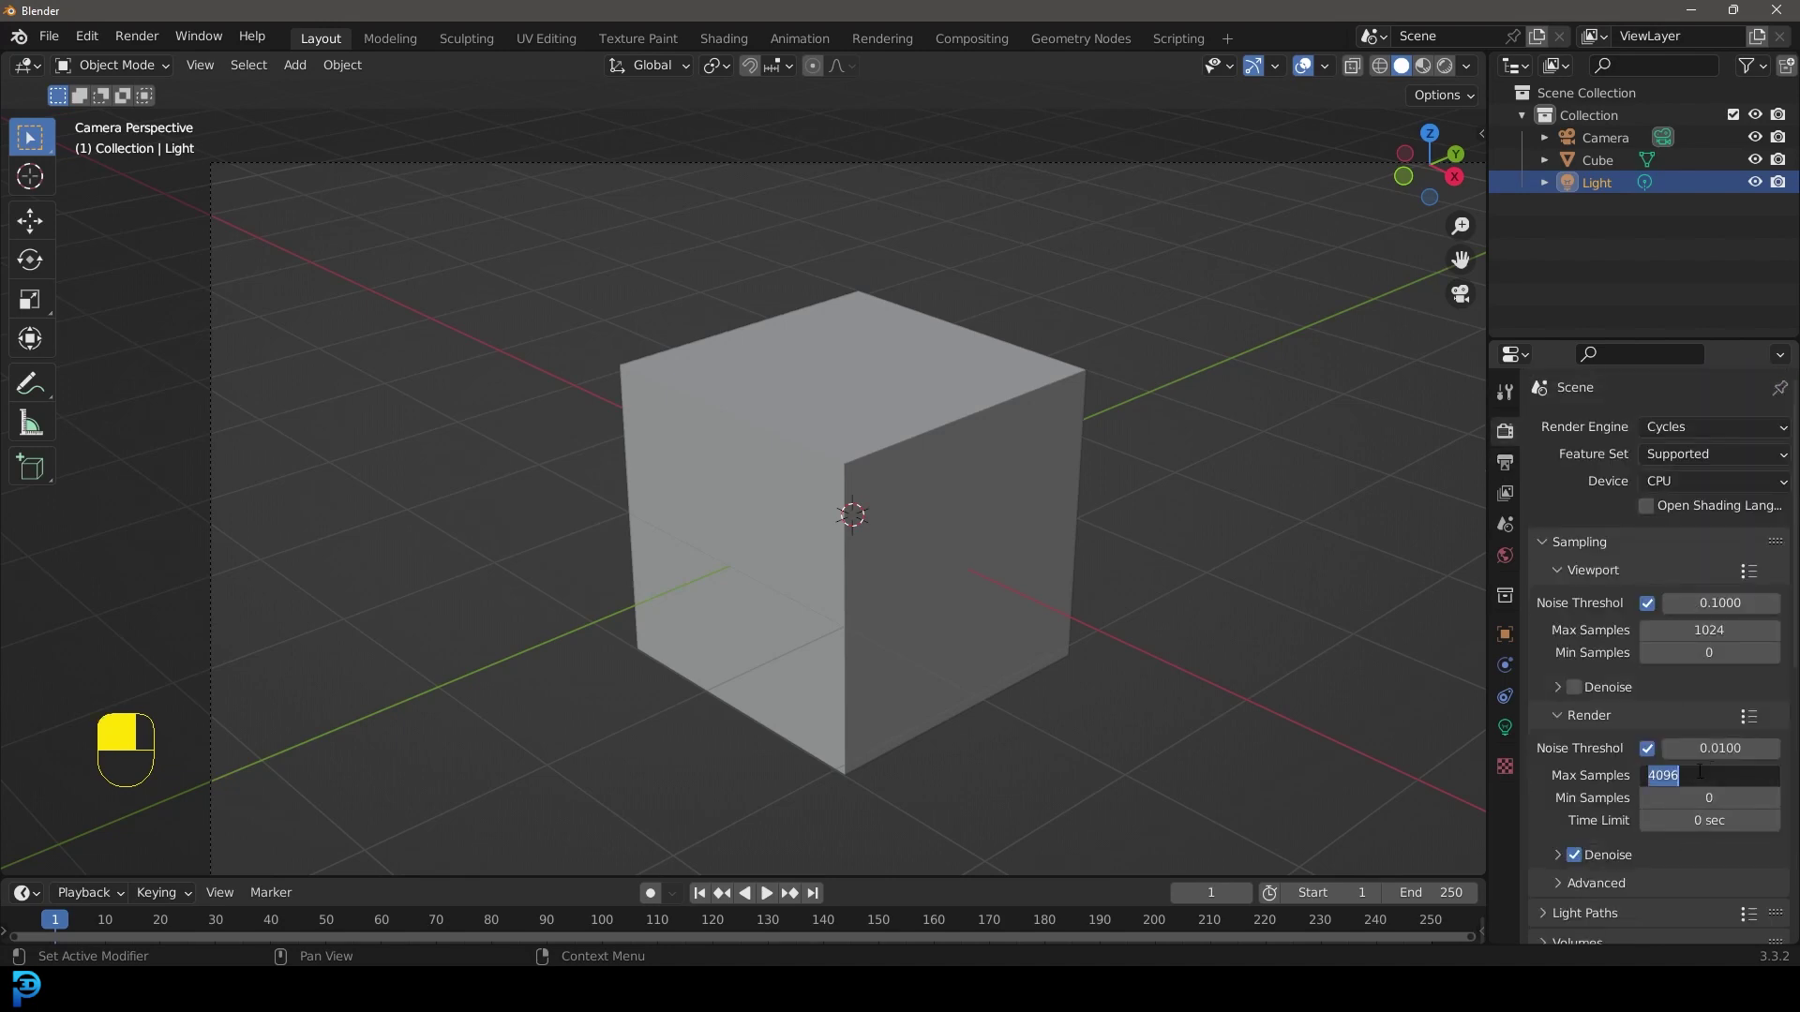
{"action": "type", "text": "90"}
{"action": "key", "text": "Return"}
Render the camera view as a still image with Cycles.
{"action": "left_click", "coordinate": [137, 36]}
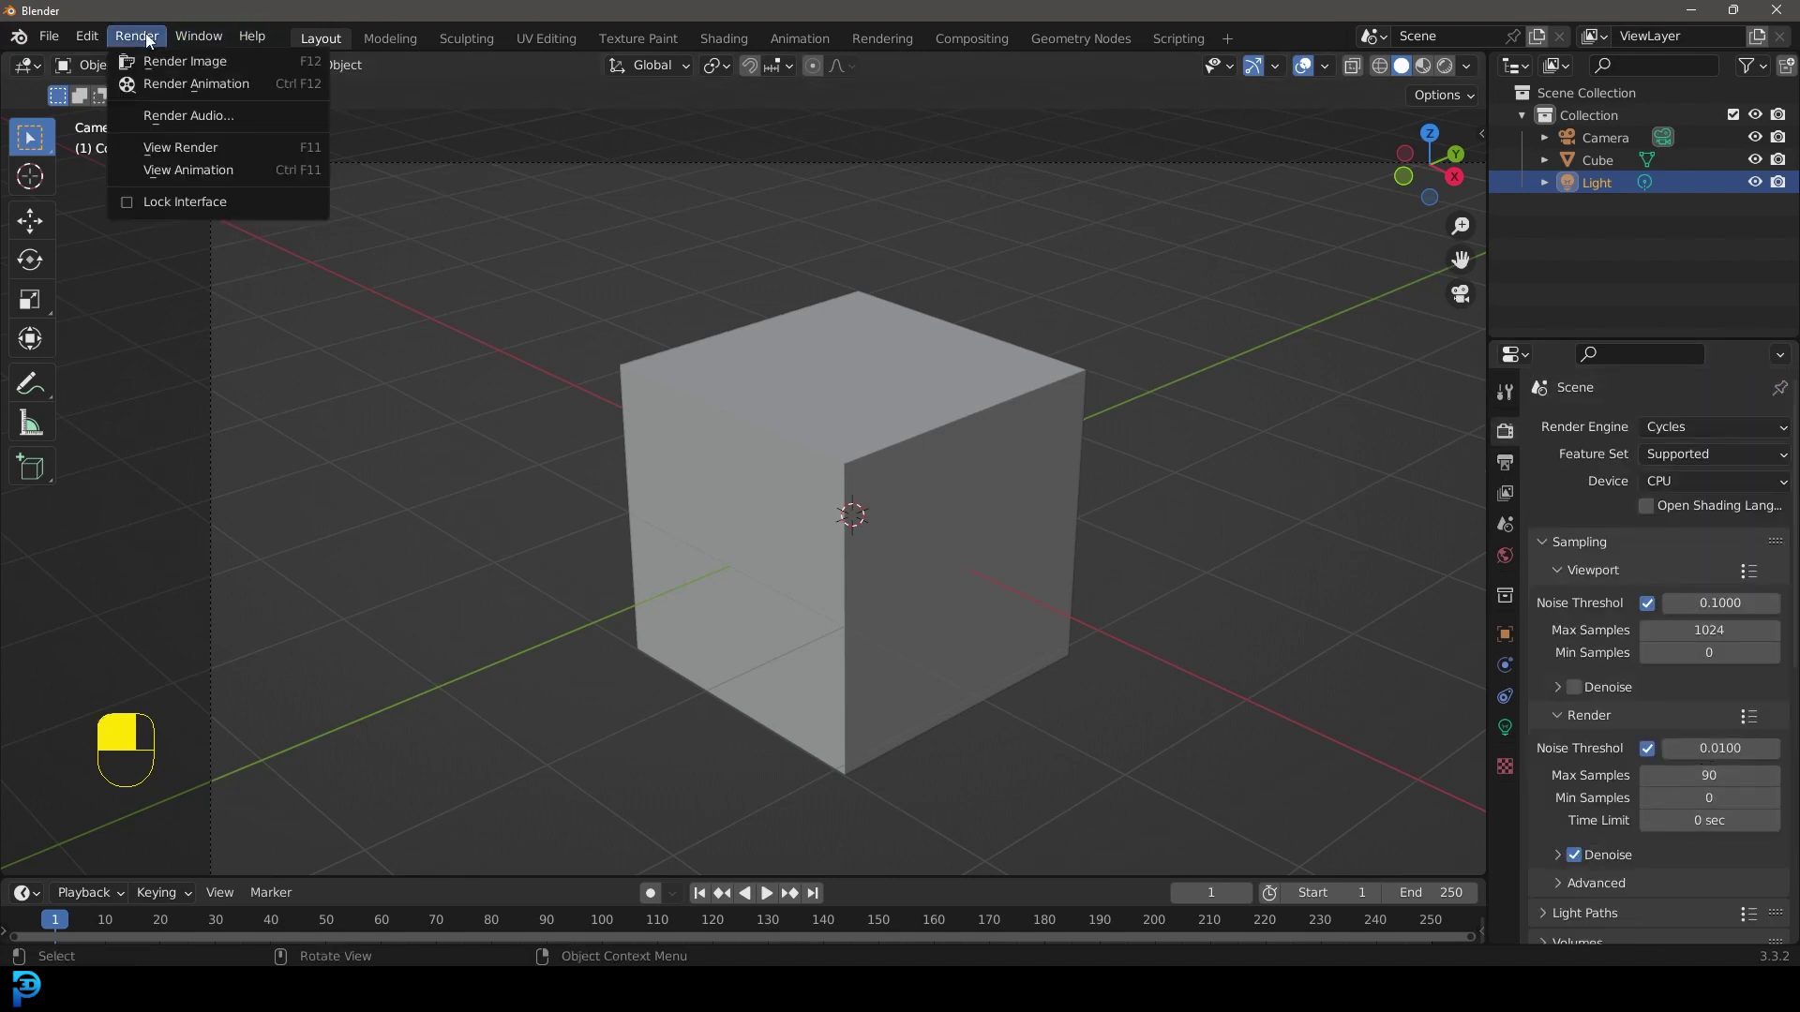
{"action": "left_click", "coordinate": [184, 61]}
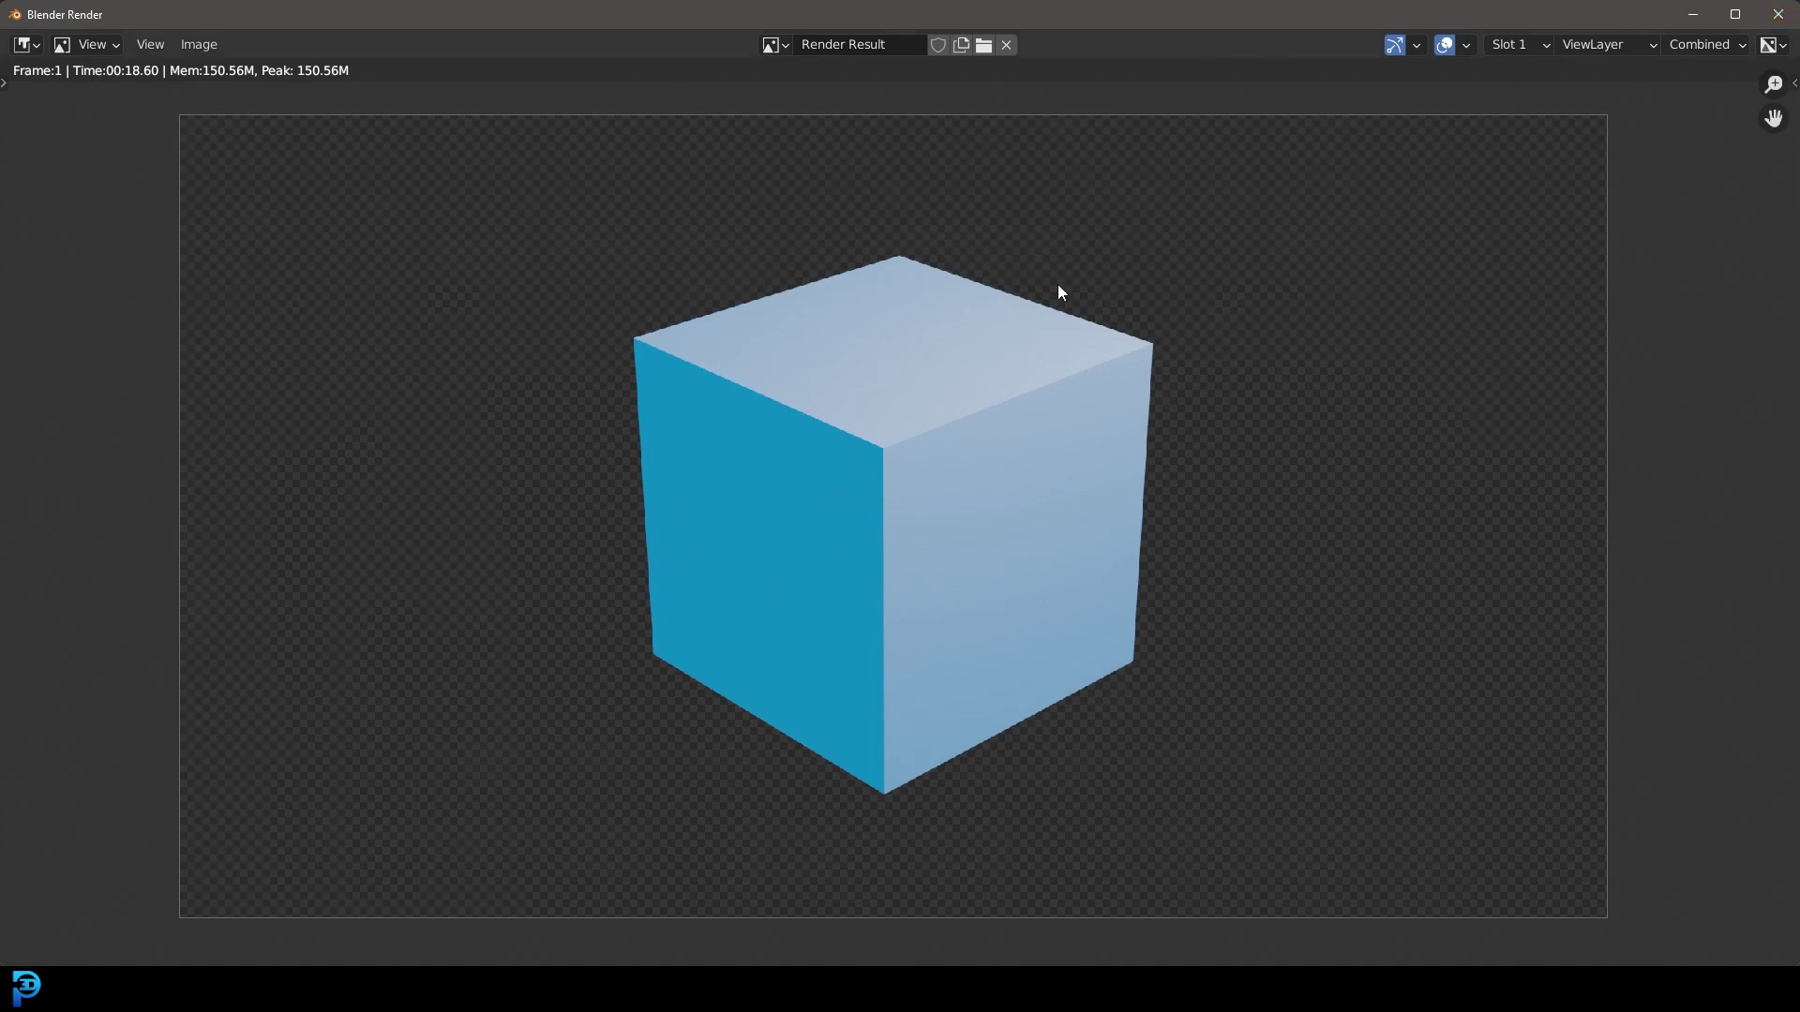
{"action": "left_click", "coordinate": [206, 45]}
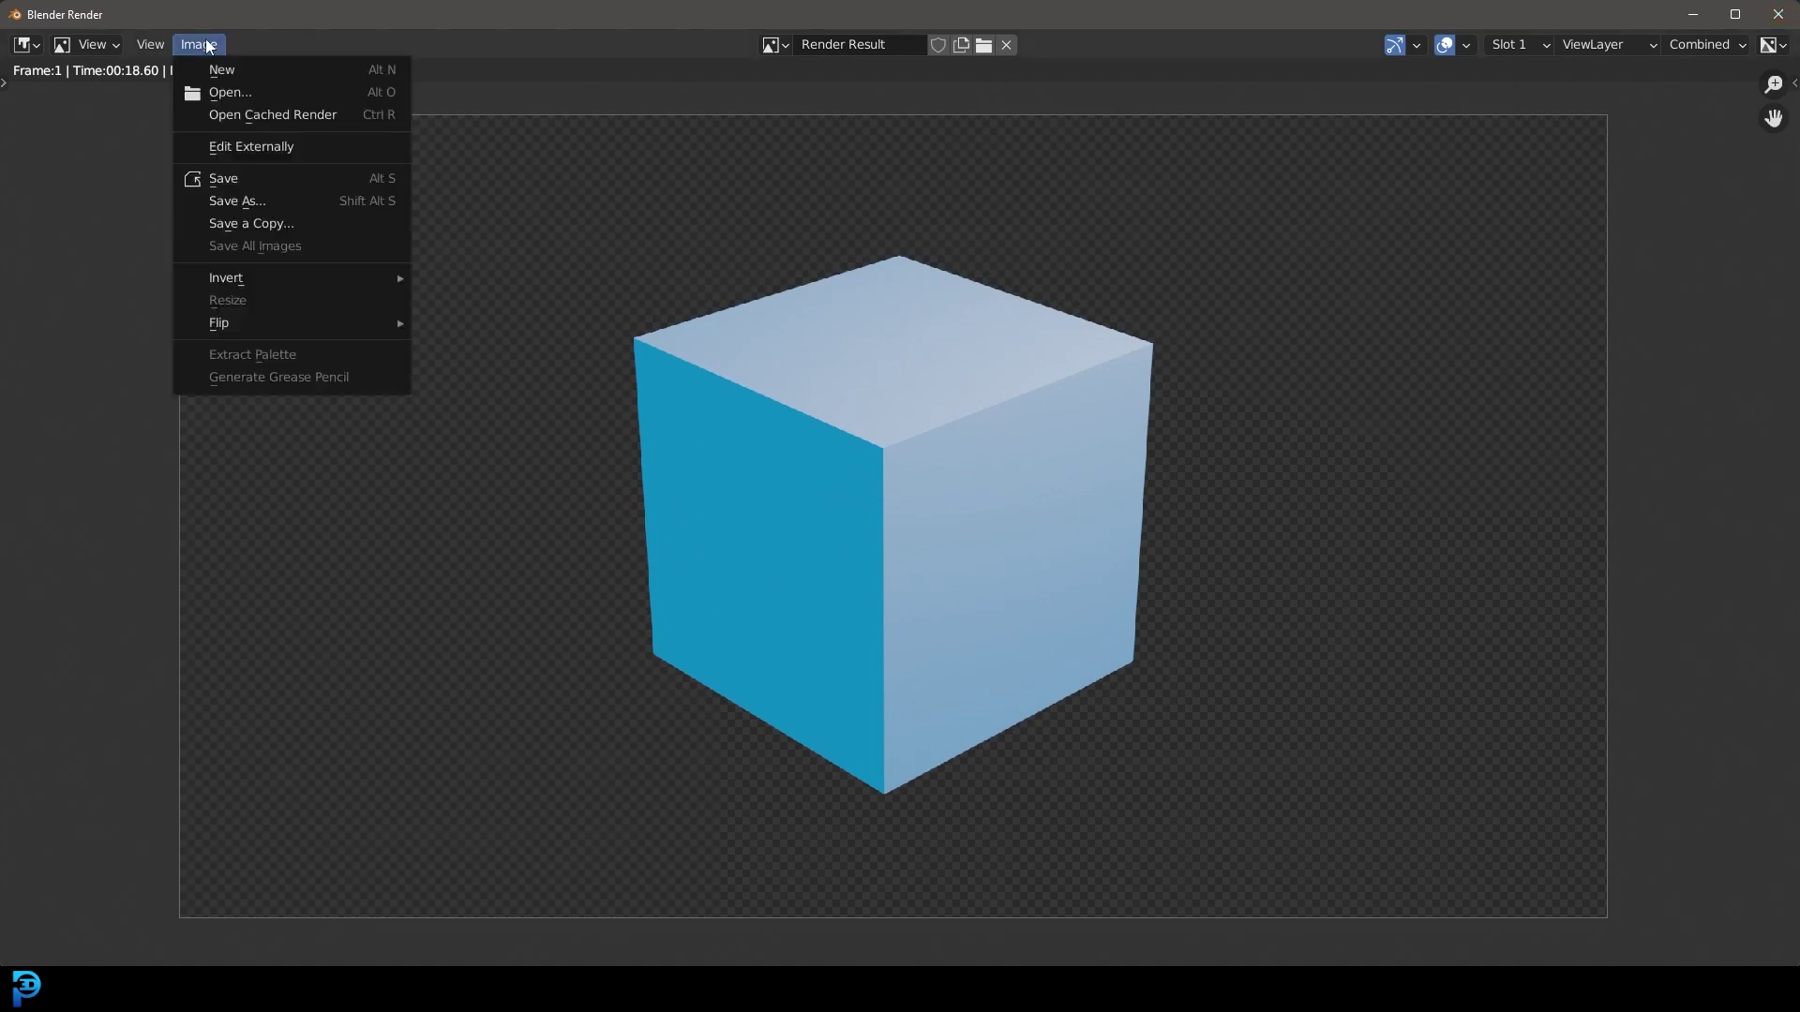
Open Save As for the render and go to the Desktop folder.
{"action": "left_click", "coordinate": [238, 202]}
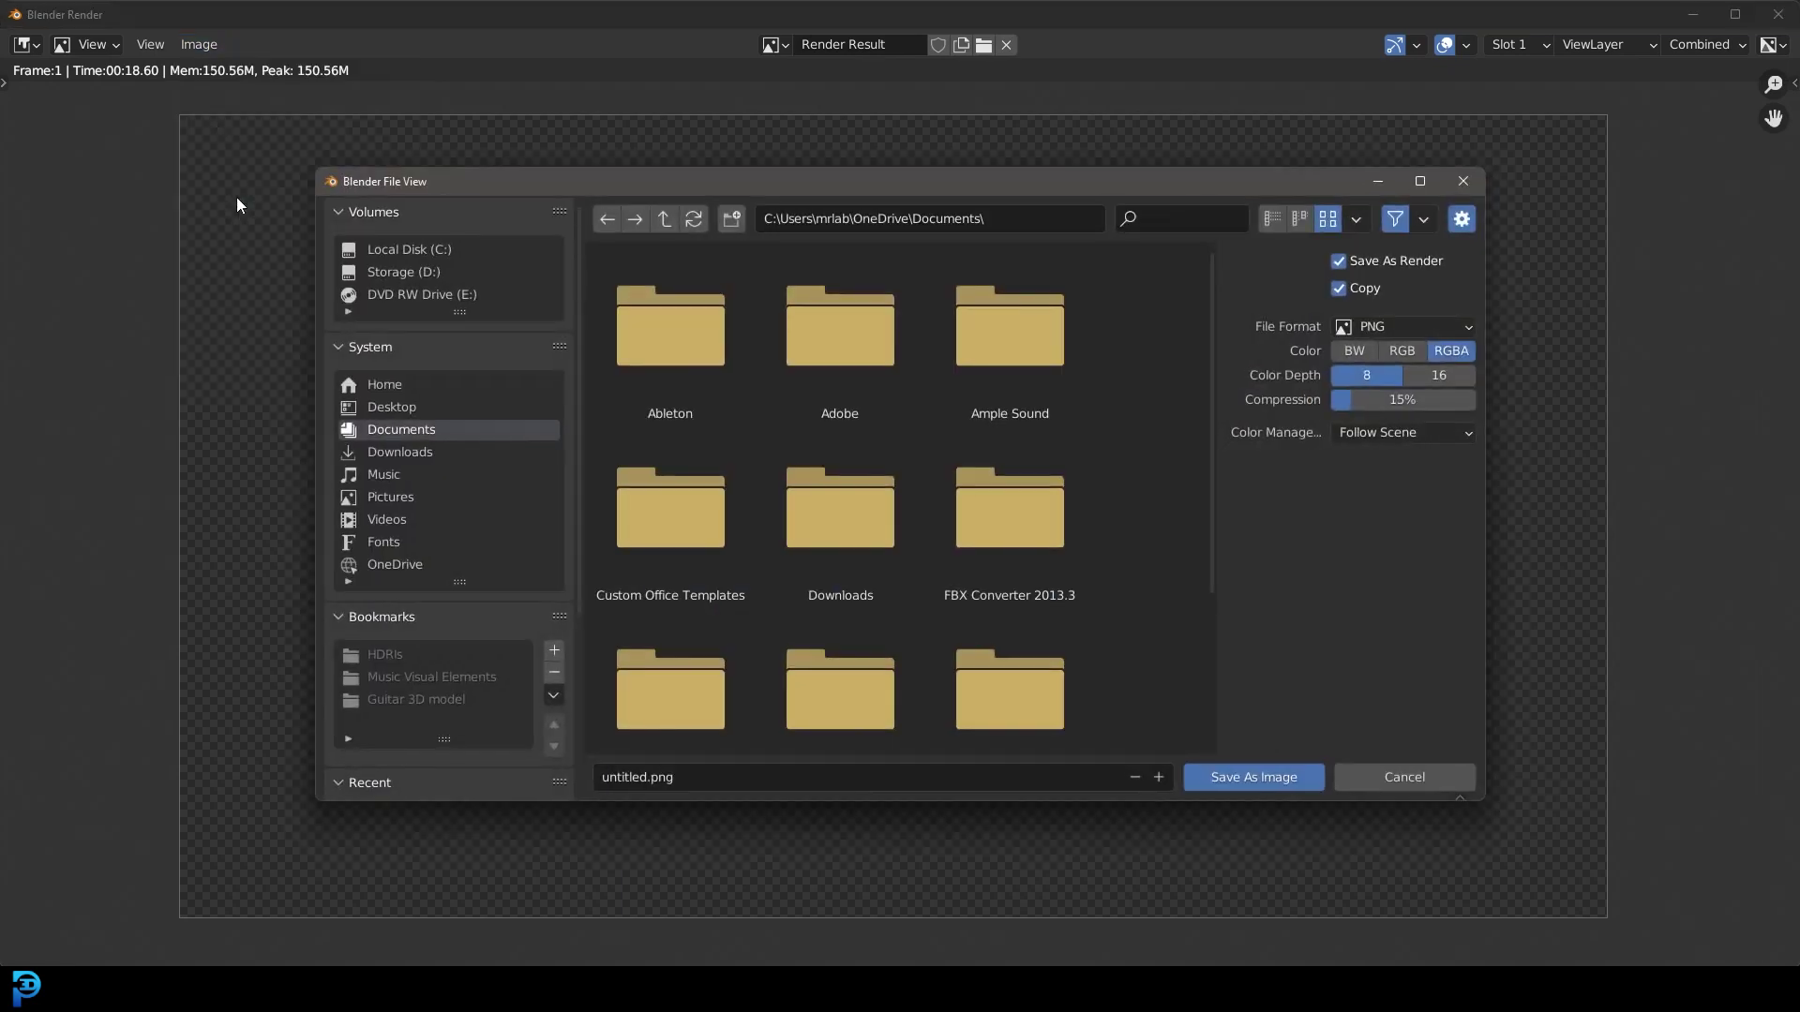
{"action": "left_click", "coordinate": [402, 407]}
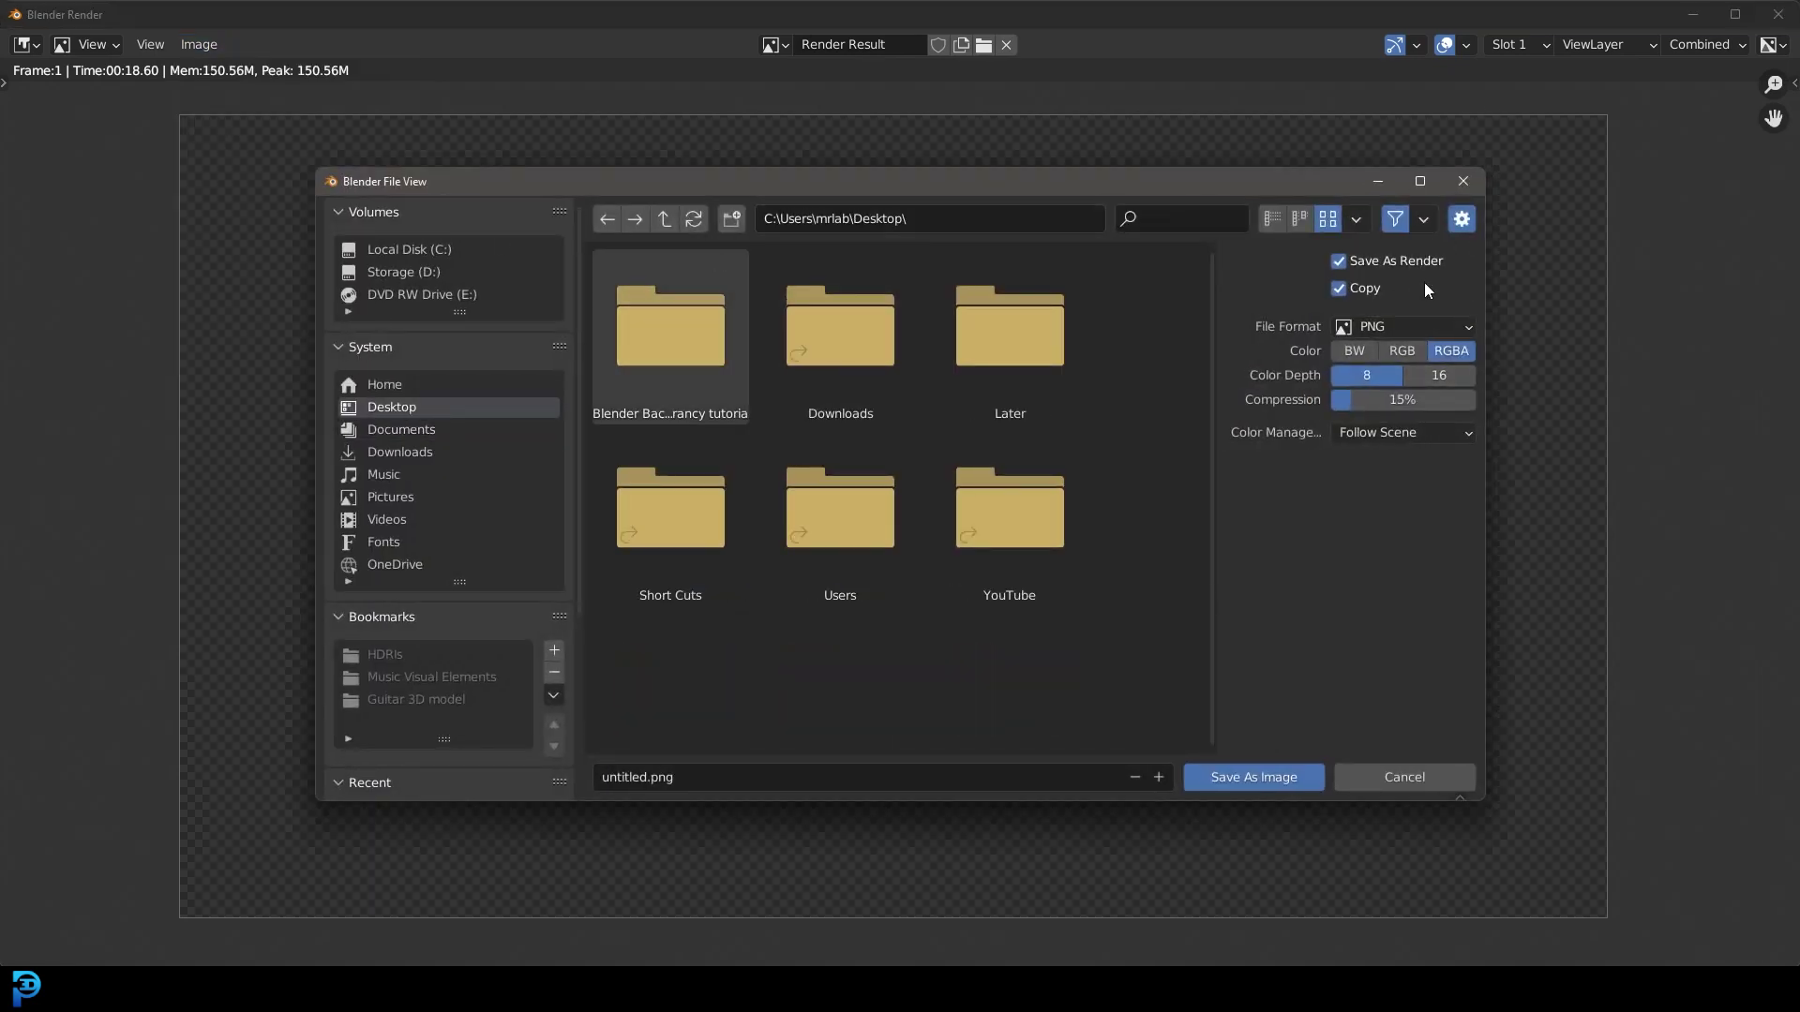
{"action": "left_click_drag", "start_coordinate": [1325, 185], "coordinate": [1299, 159]}
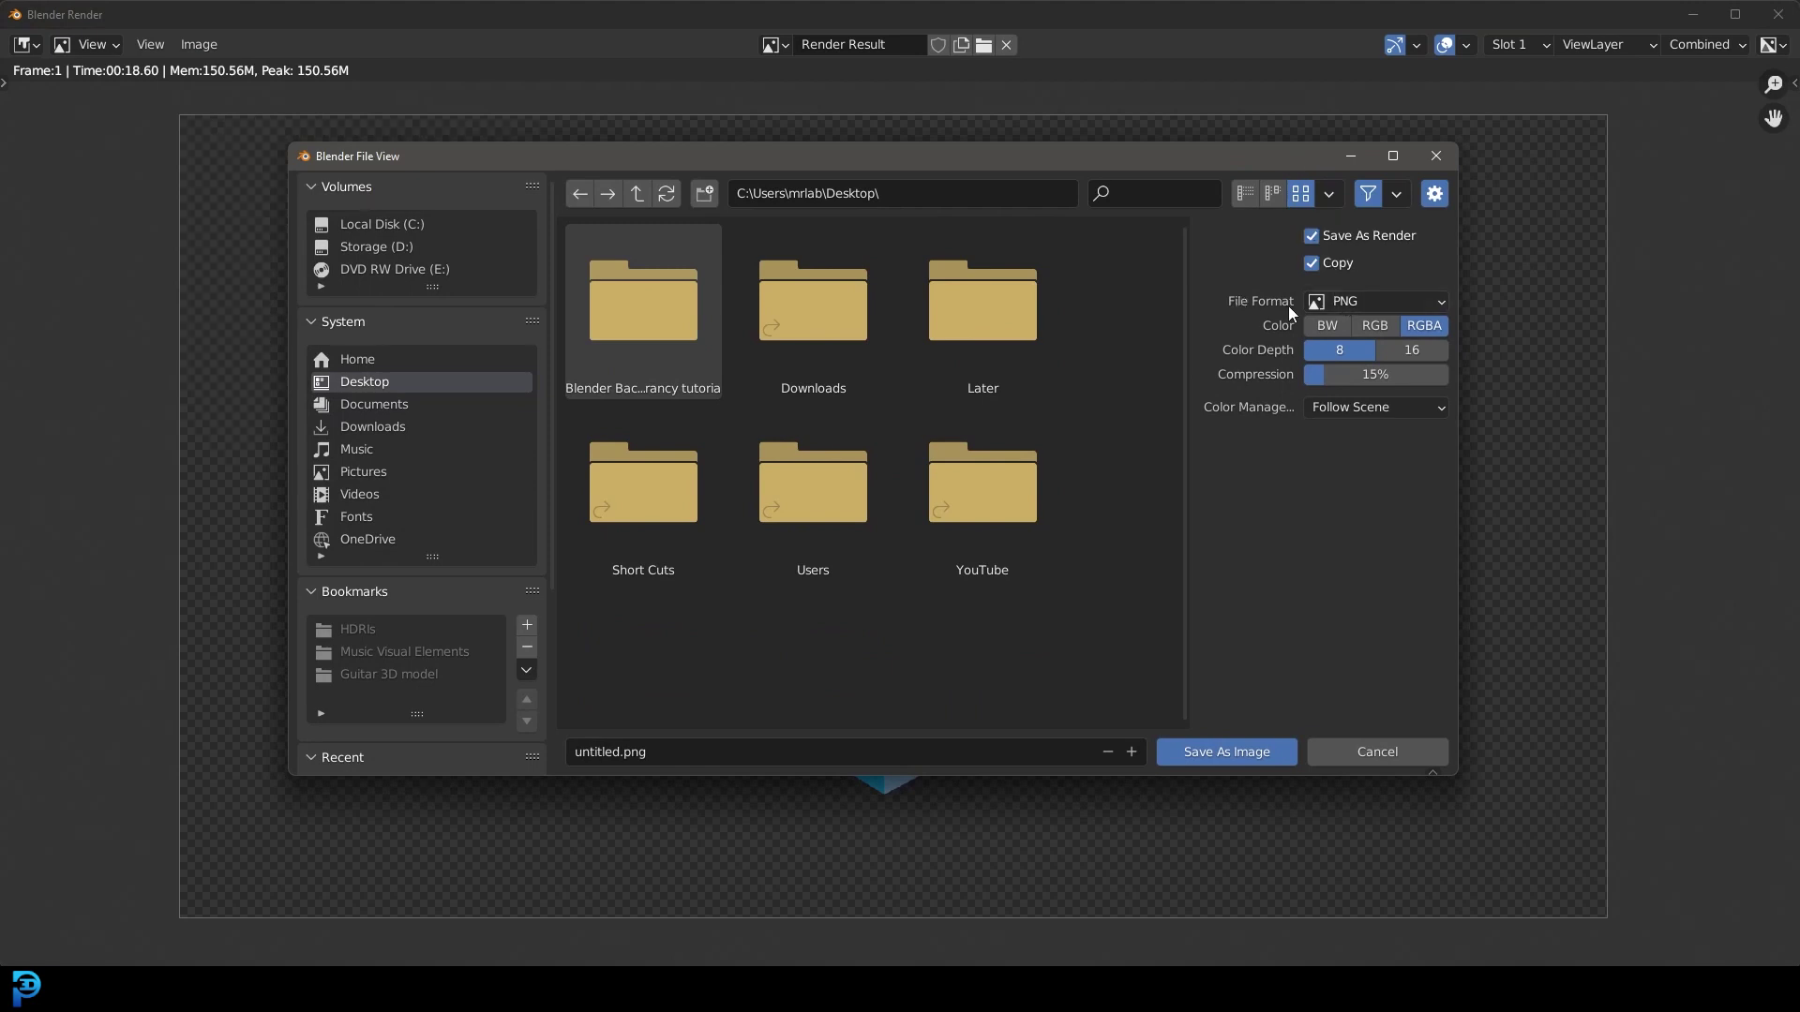
After trying JPEG and TIFF, save as untitled.png in RGBA PNG format.
{"action": "left_click", "coordinate": [1350, 302]}
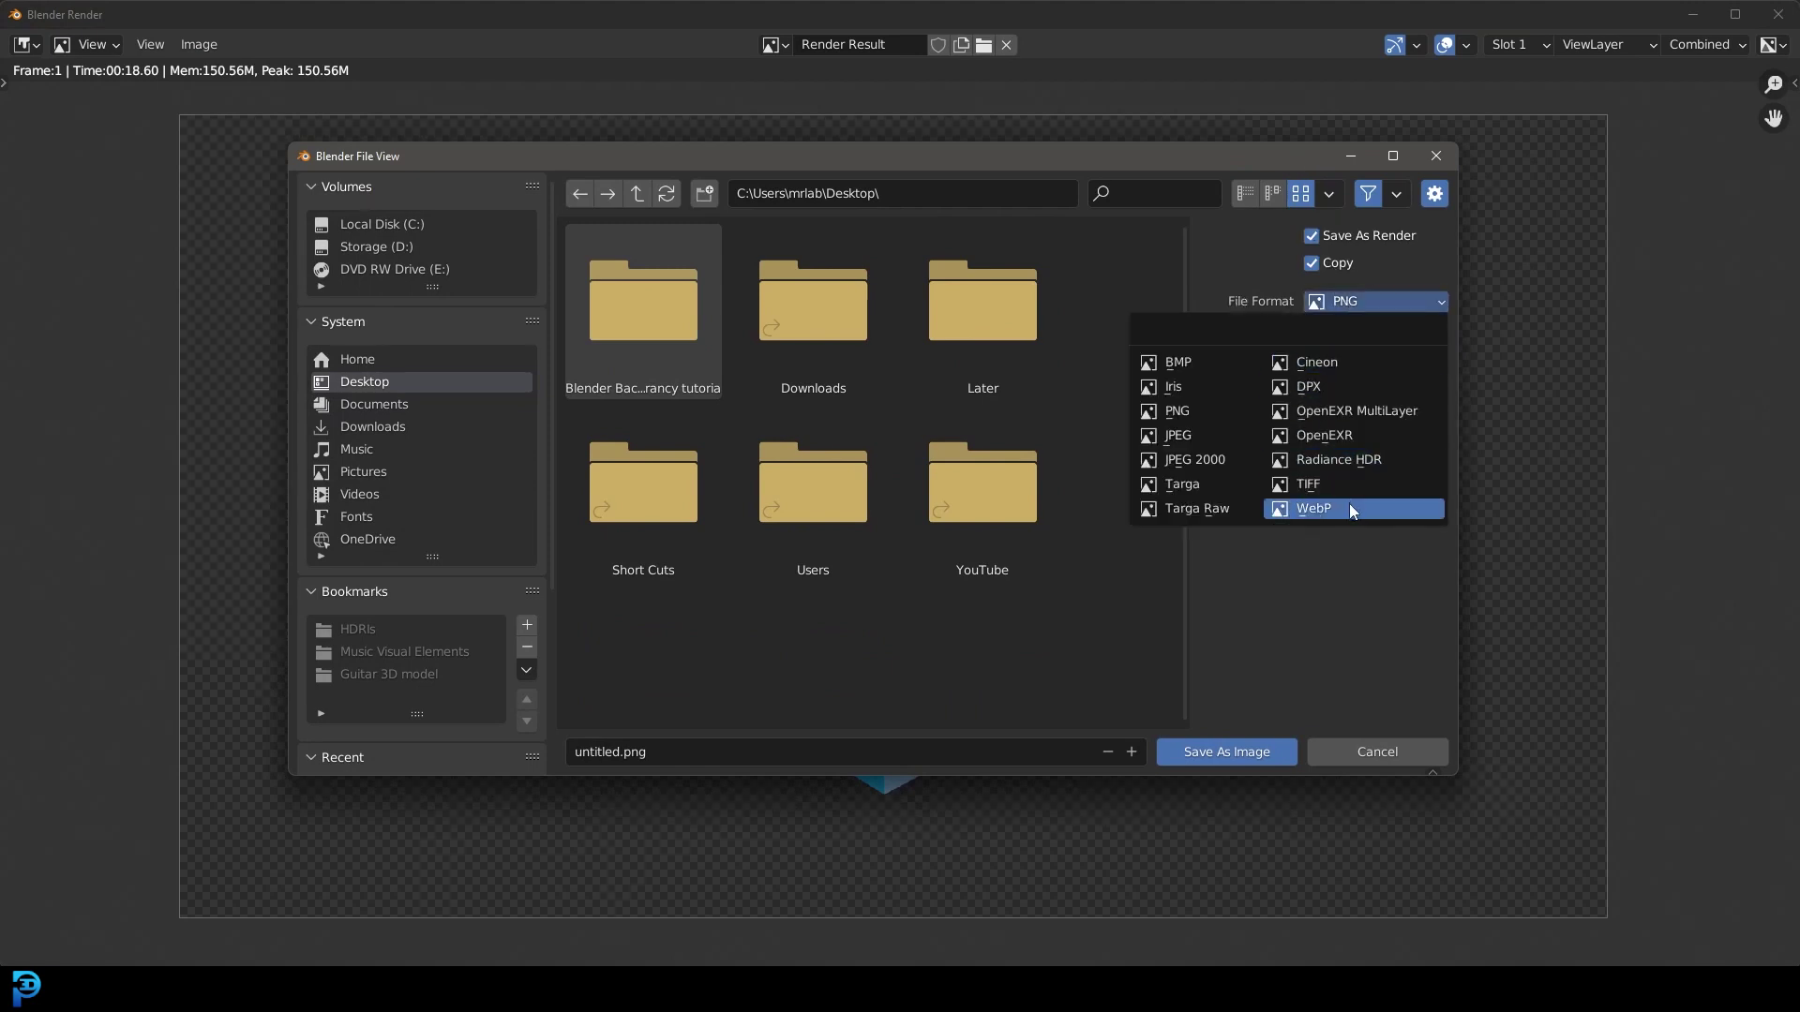
{"action": "left_click", "coordinate": [1198, 408]}
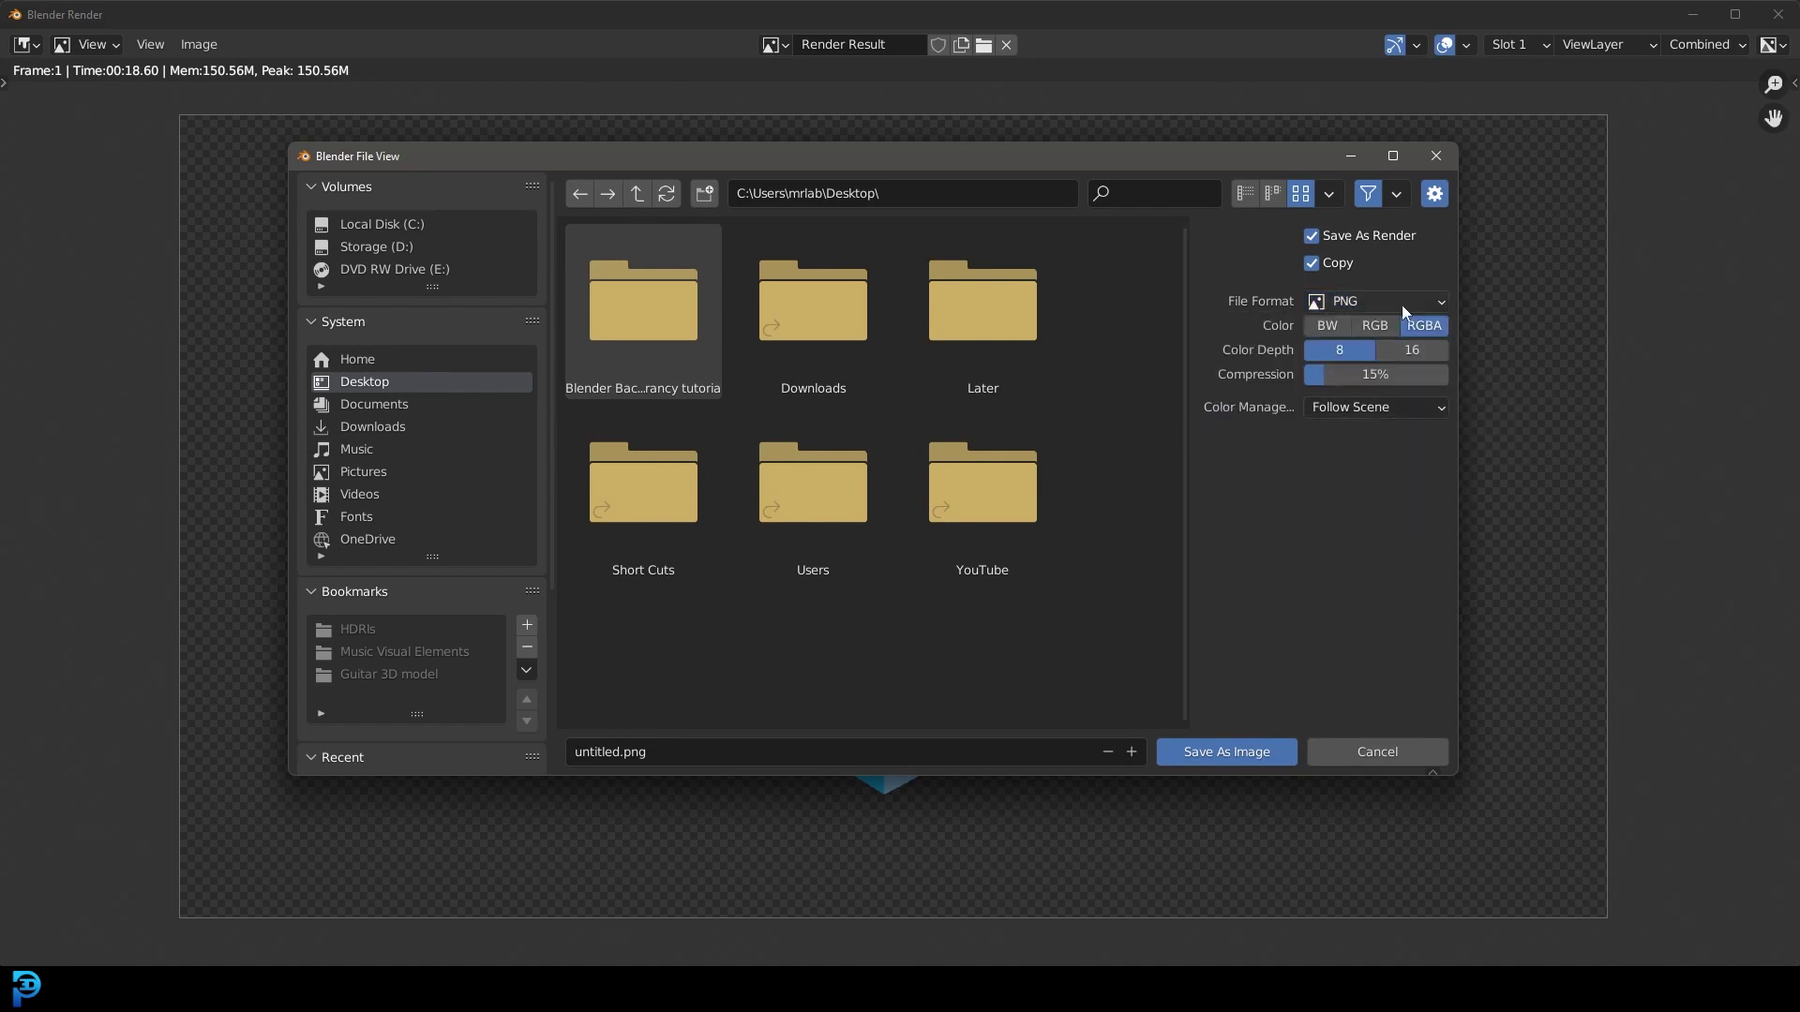
{"action": "left_click", "coordinate": [1350, 302]}
{"action": "left_click", "coordinate": [1207, 435]}
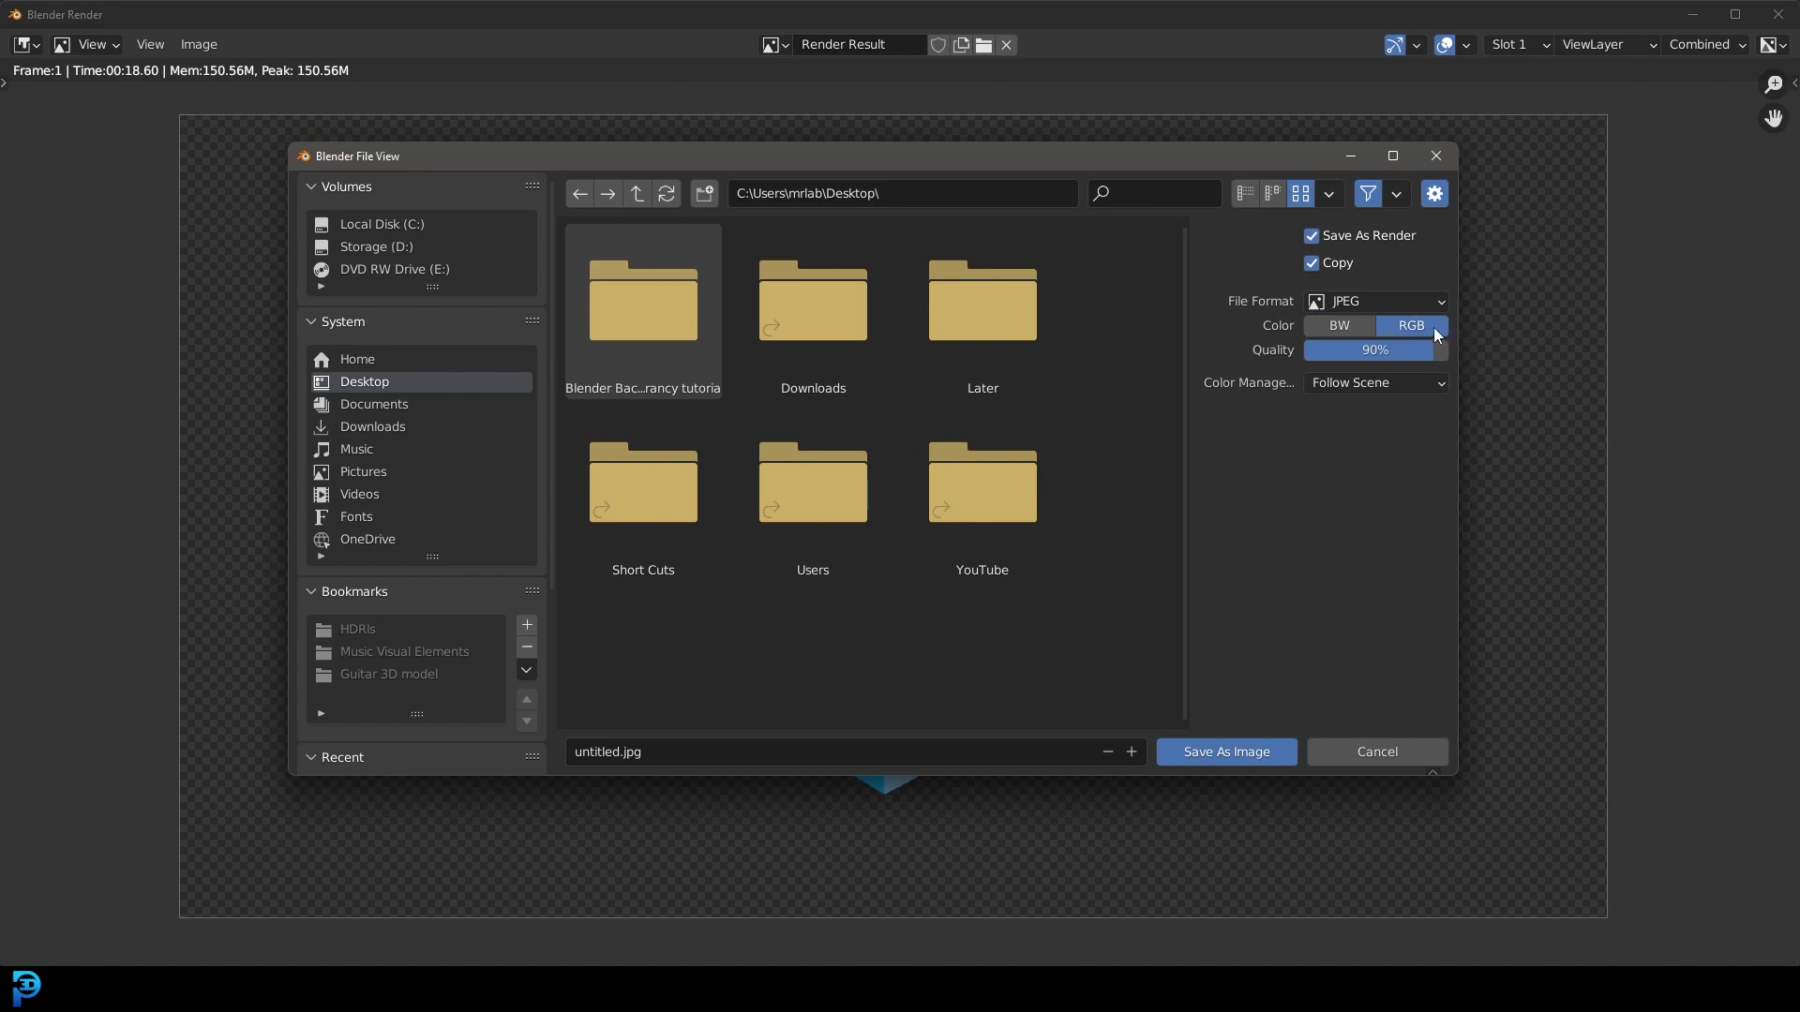
{"action": "left_click", "coordinate": [1364, 303]}
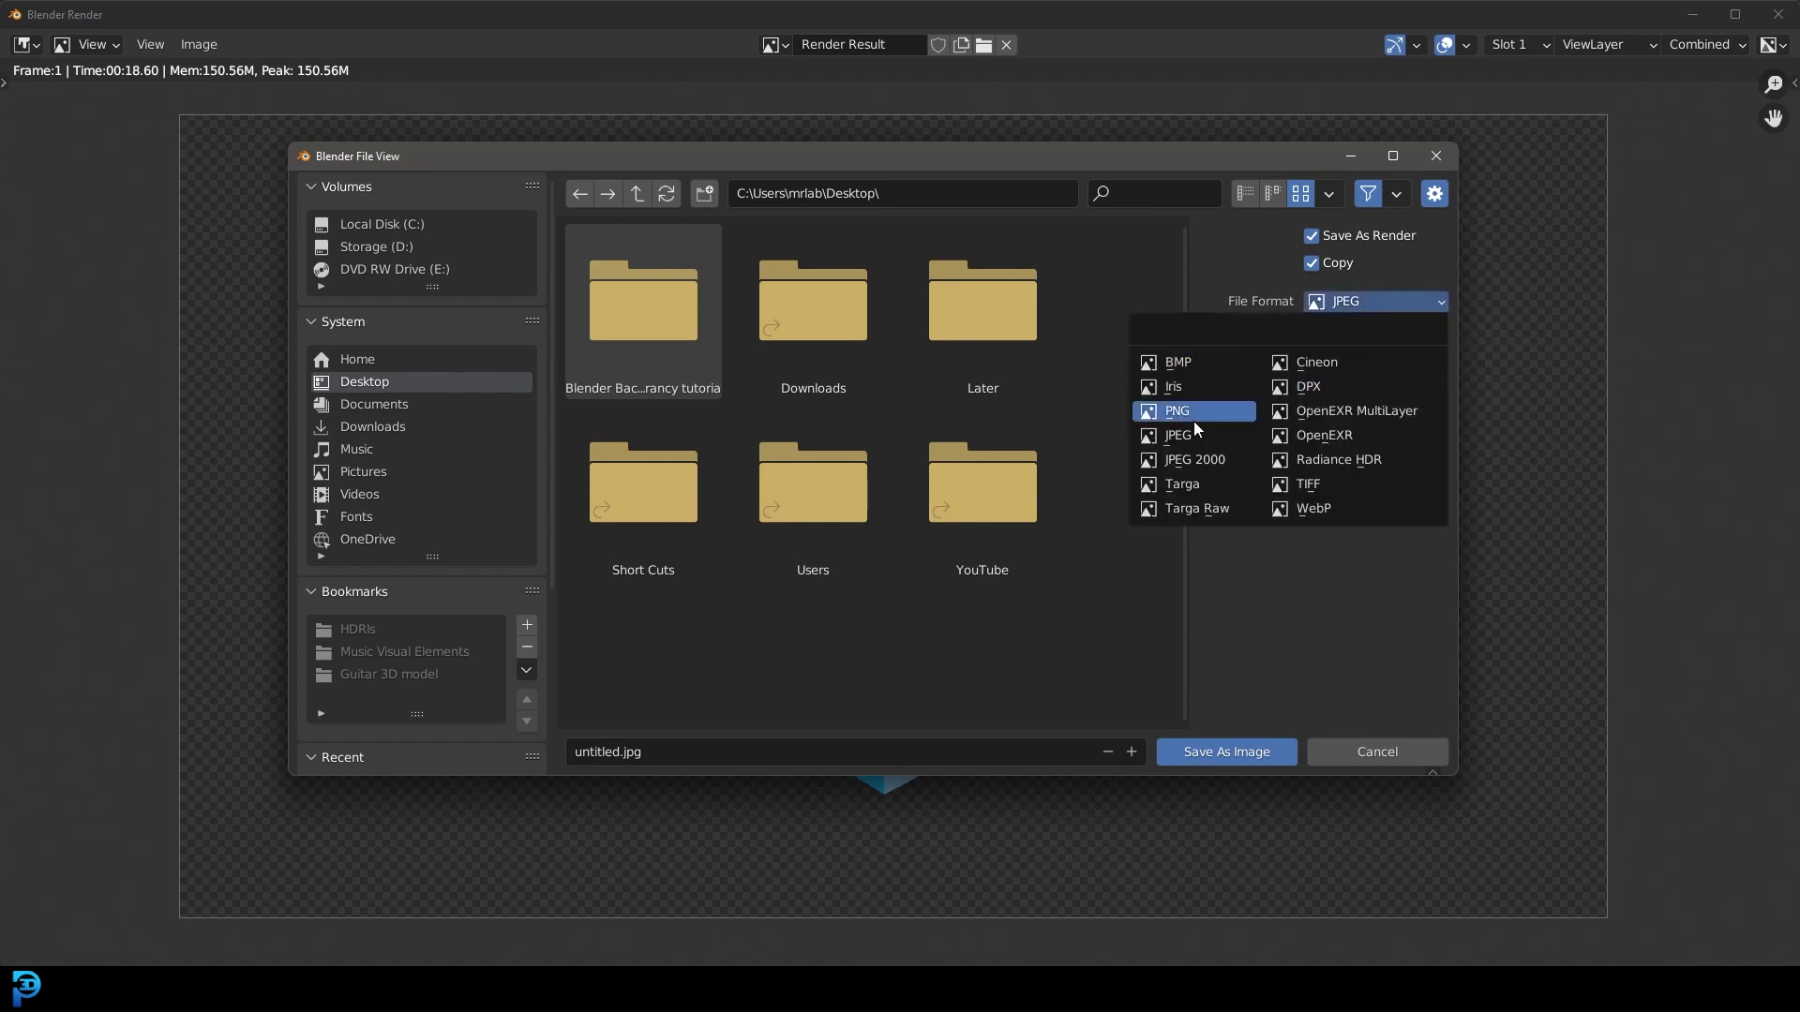
{"action": "left_click", "coordinate": [1195, 416]}
{"action": "left_click", "coordinate": [1387, 302]}
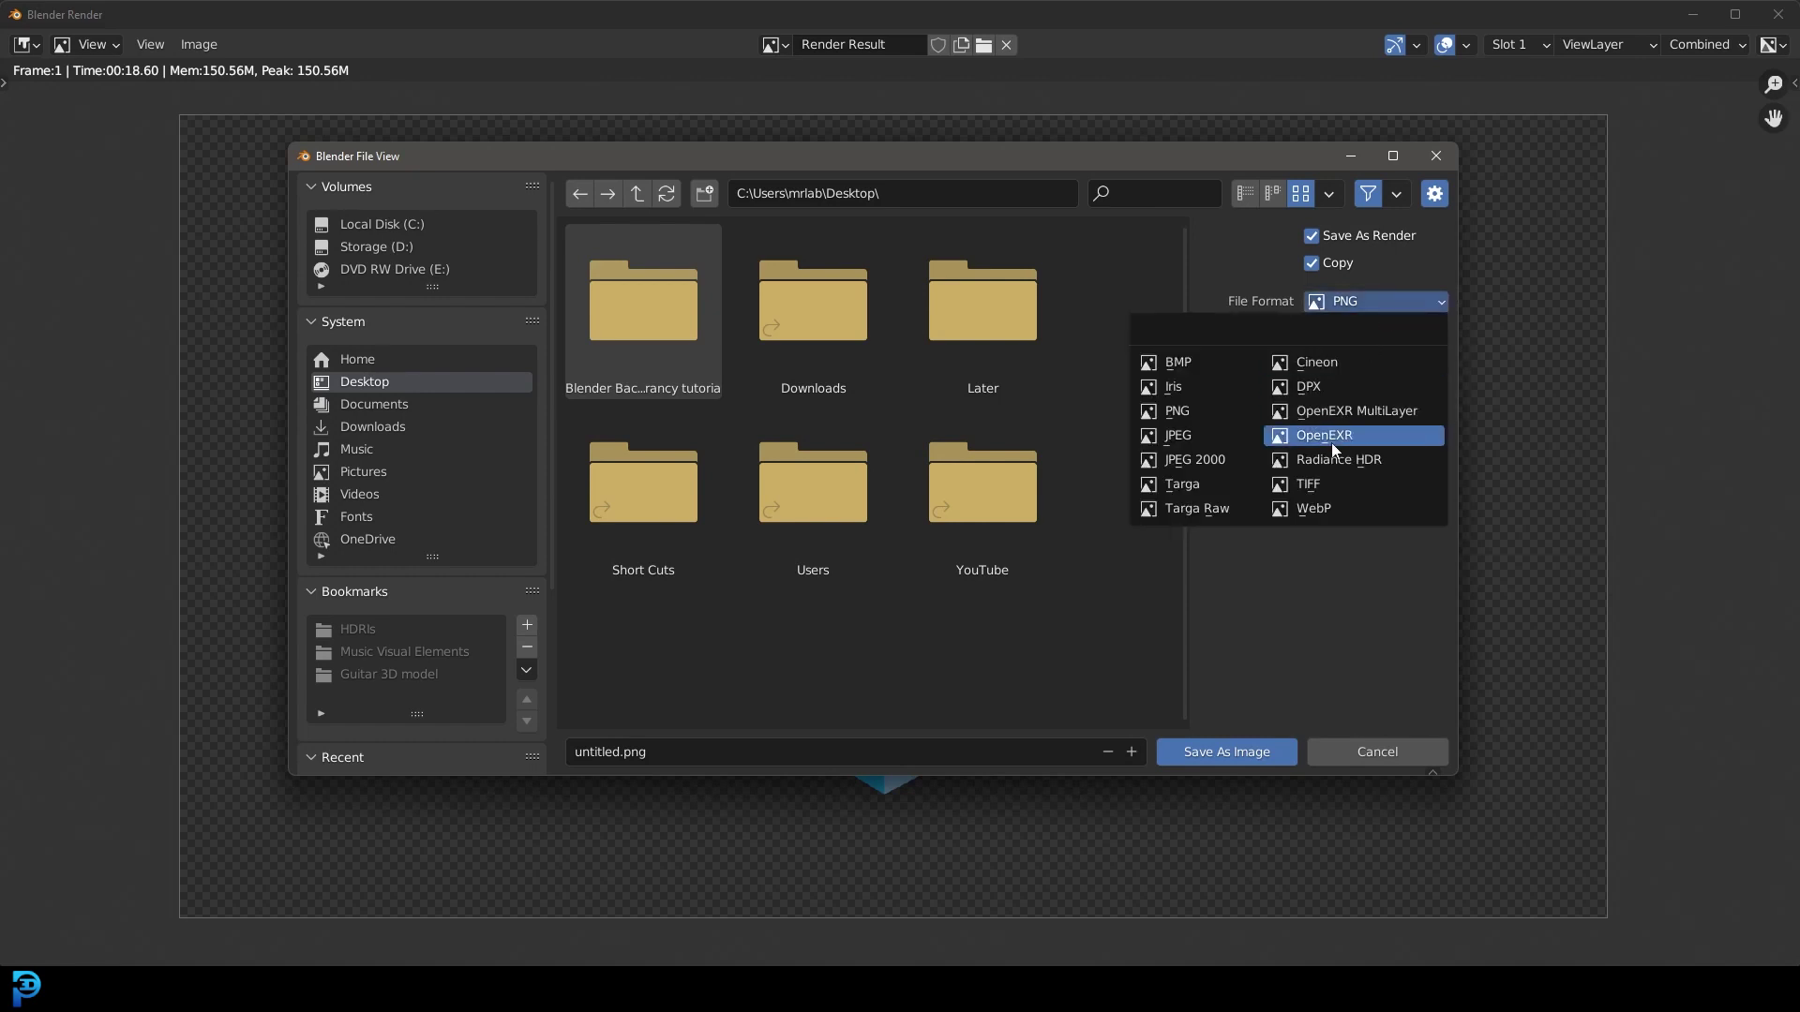
{"action": "left_click", "coordinate": [1333, 484]}
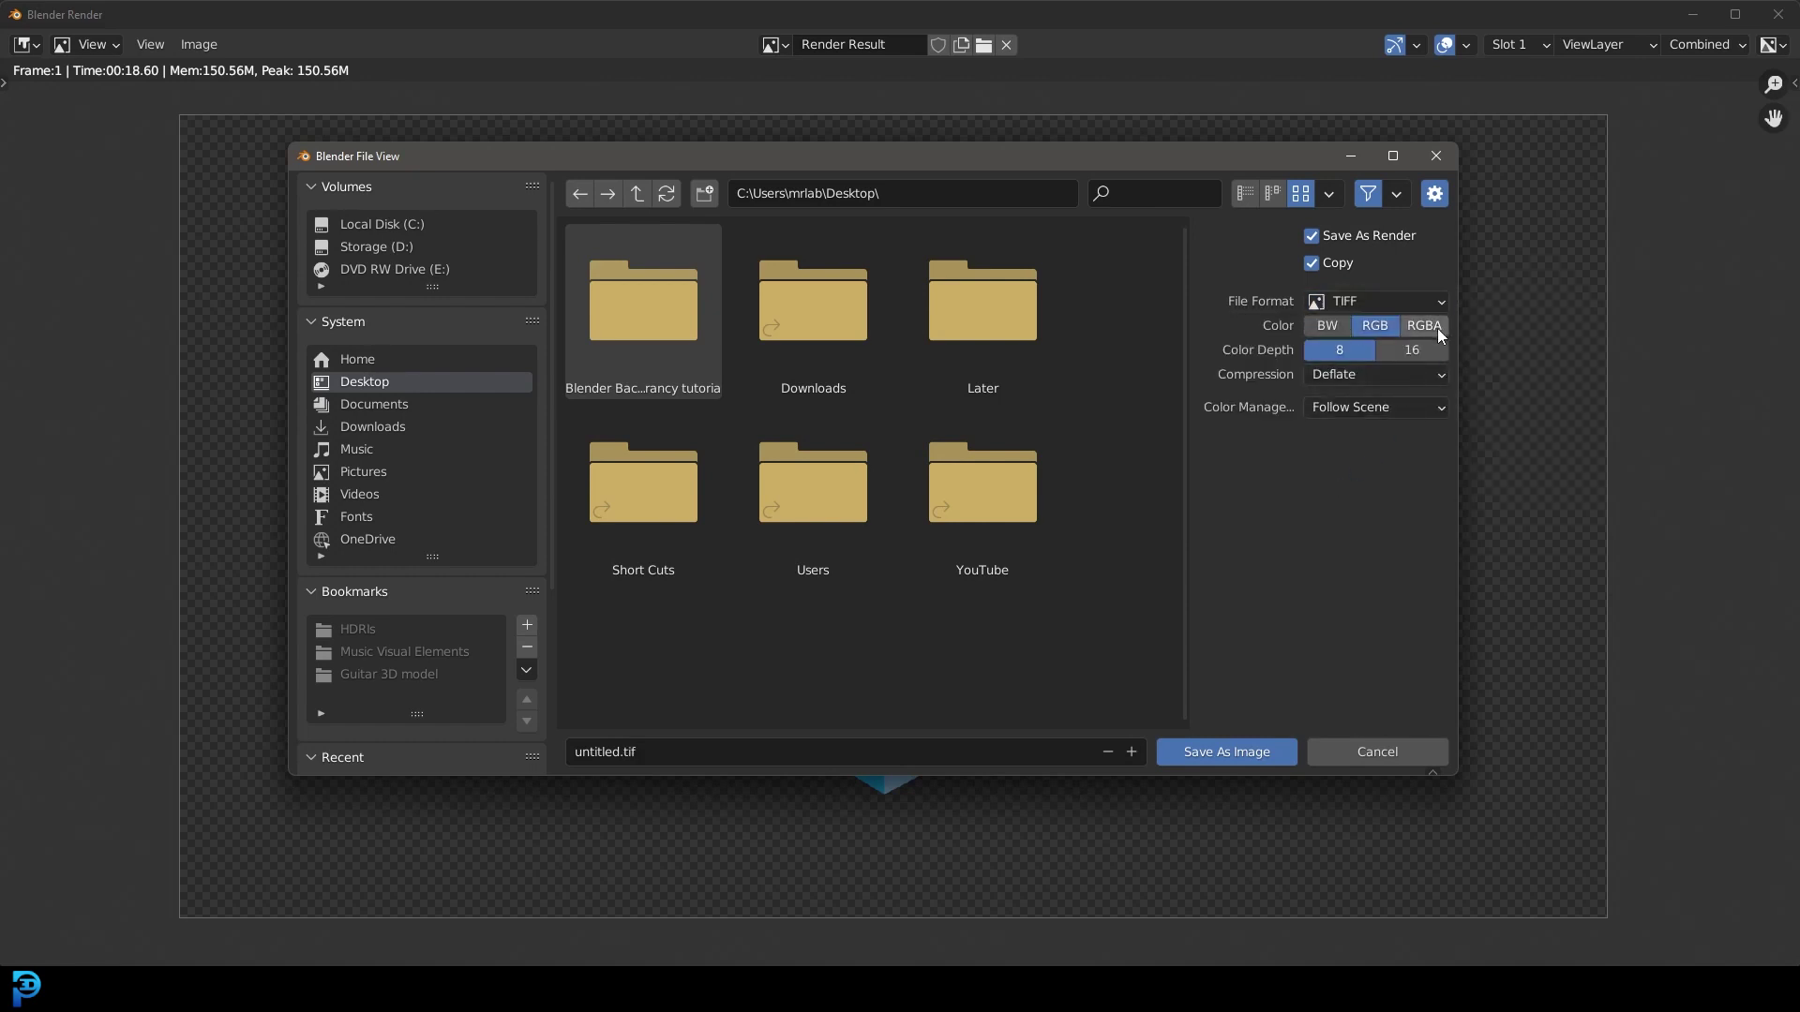
{"action": "left_click", "coordinate": [1386, 302]}
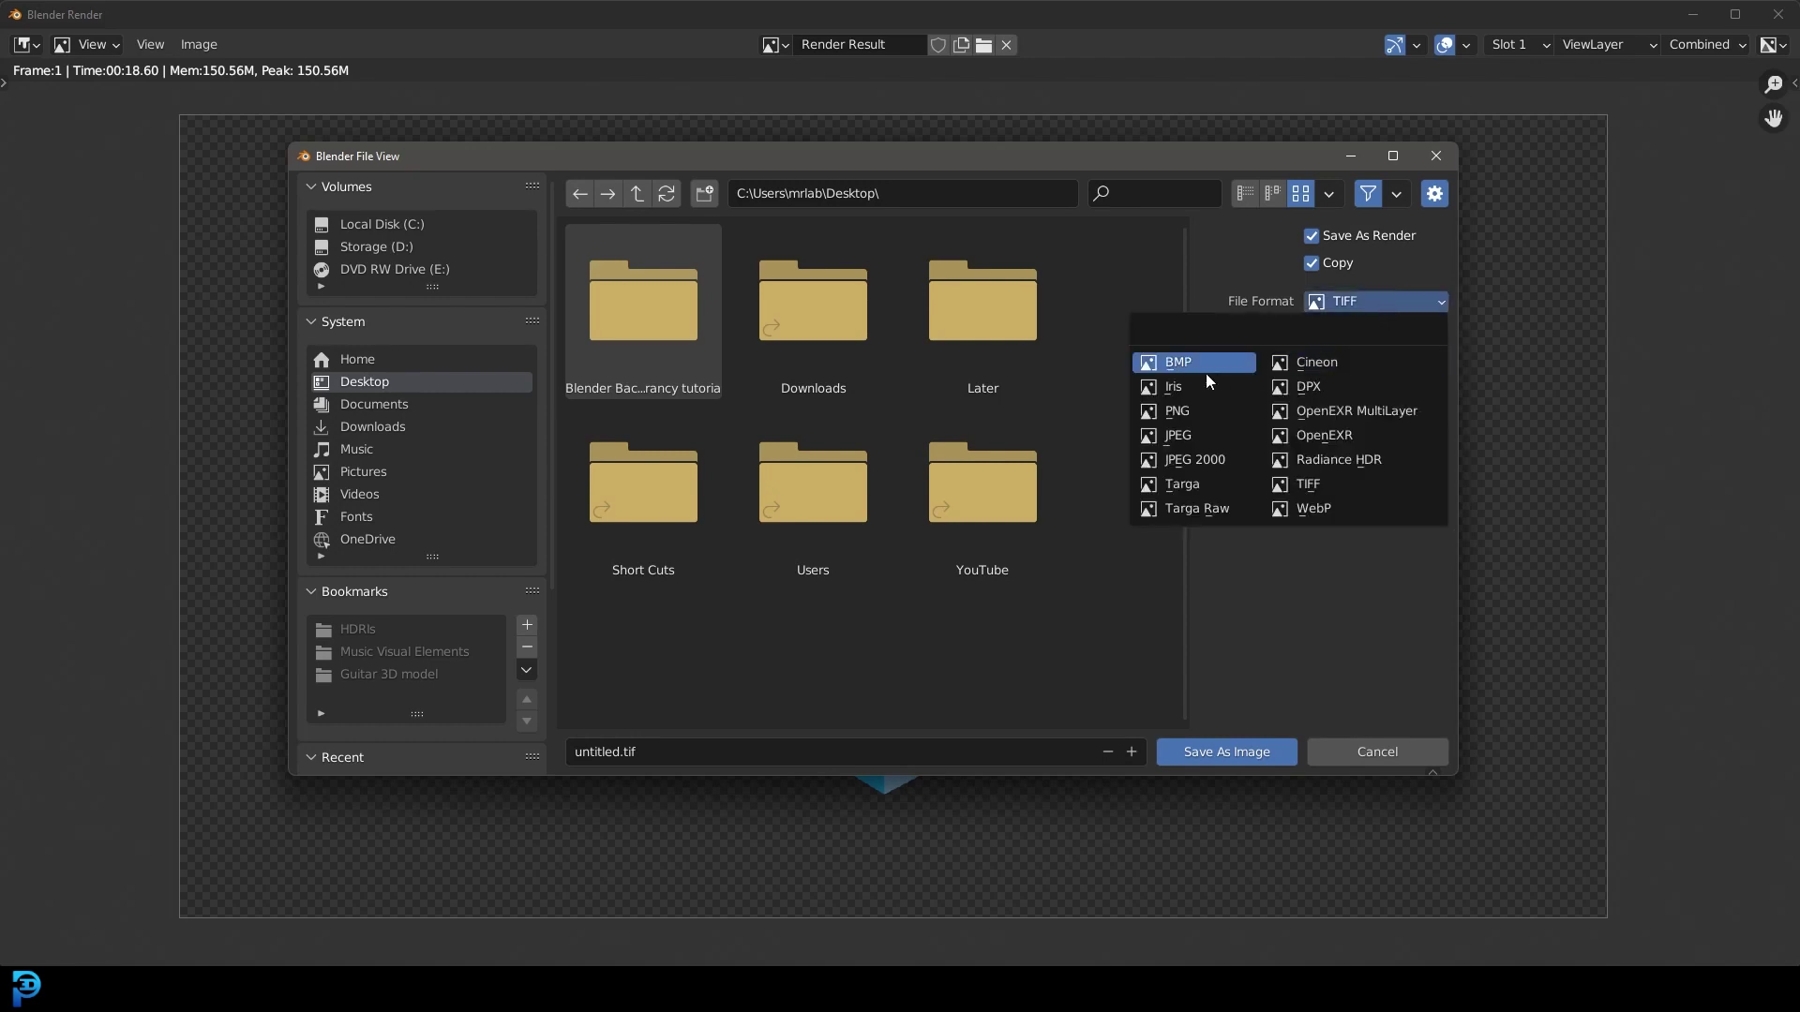
{"action": "left_click", "coordinate": [1196, 410]}
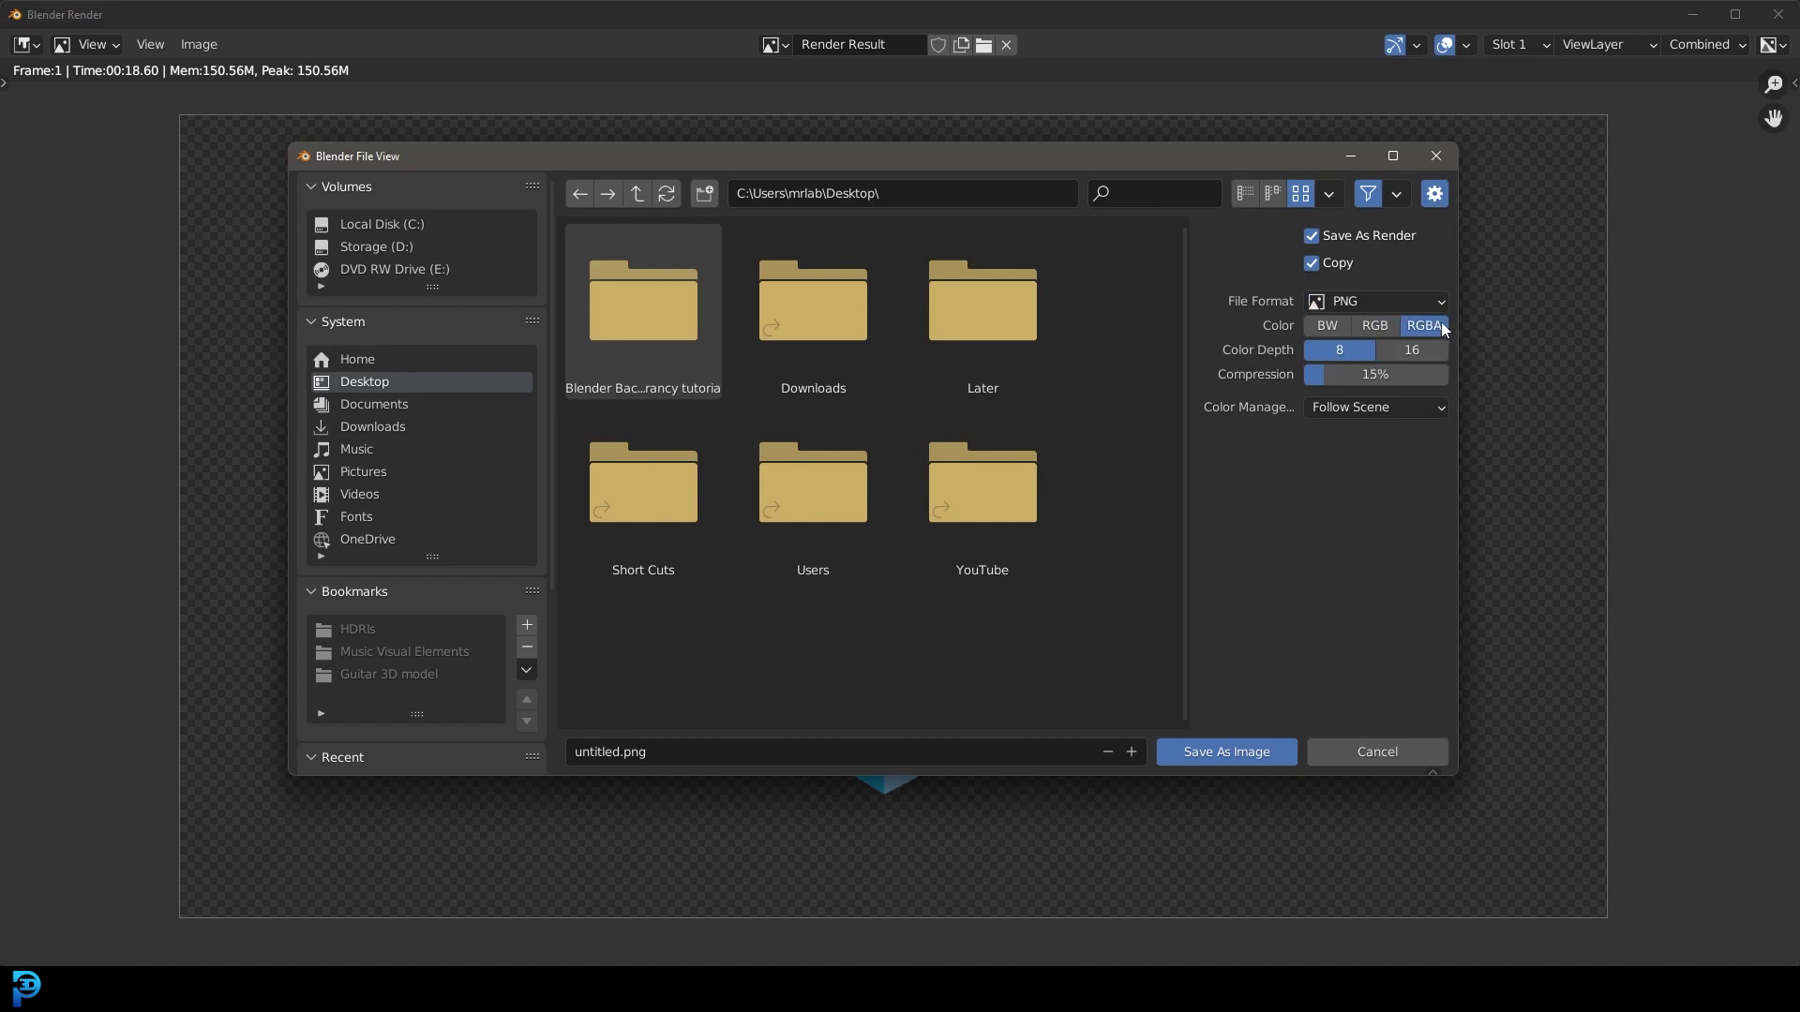
{"action": "left_click_drag", "start_coordinate": [1277, 157], "coordinate": [1275, 173]}
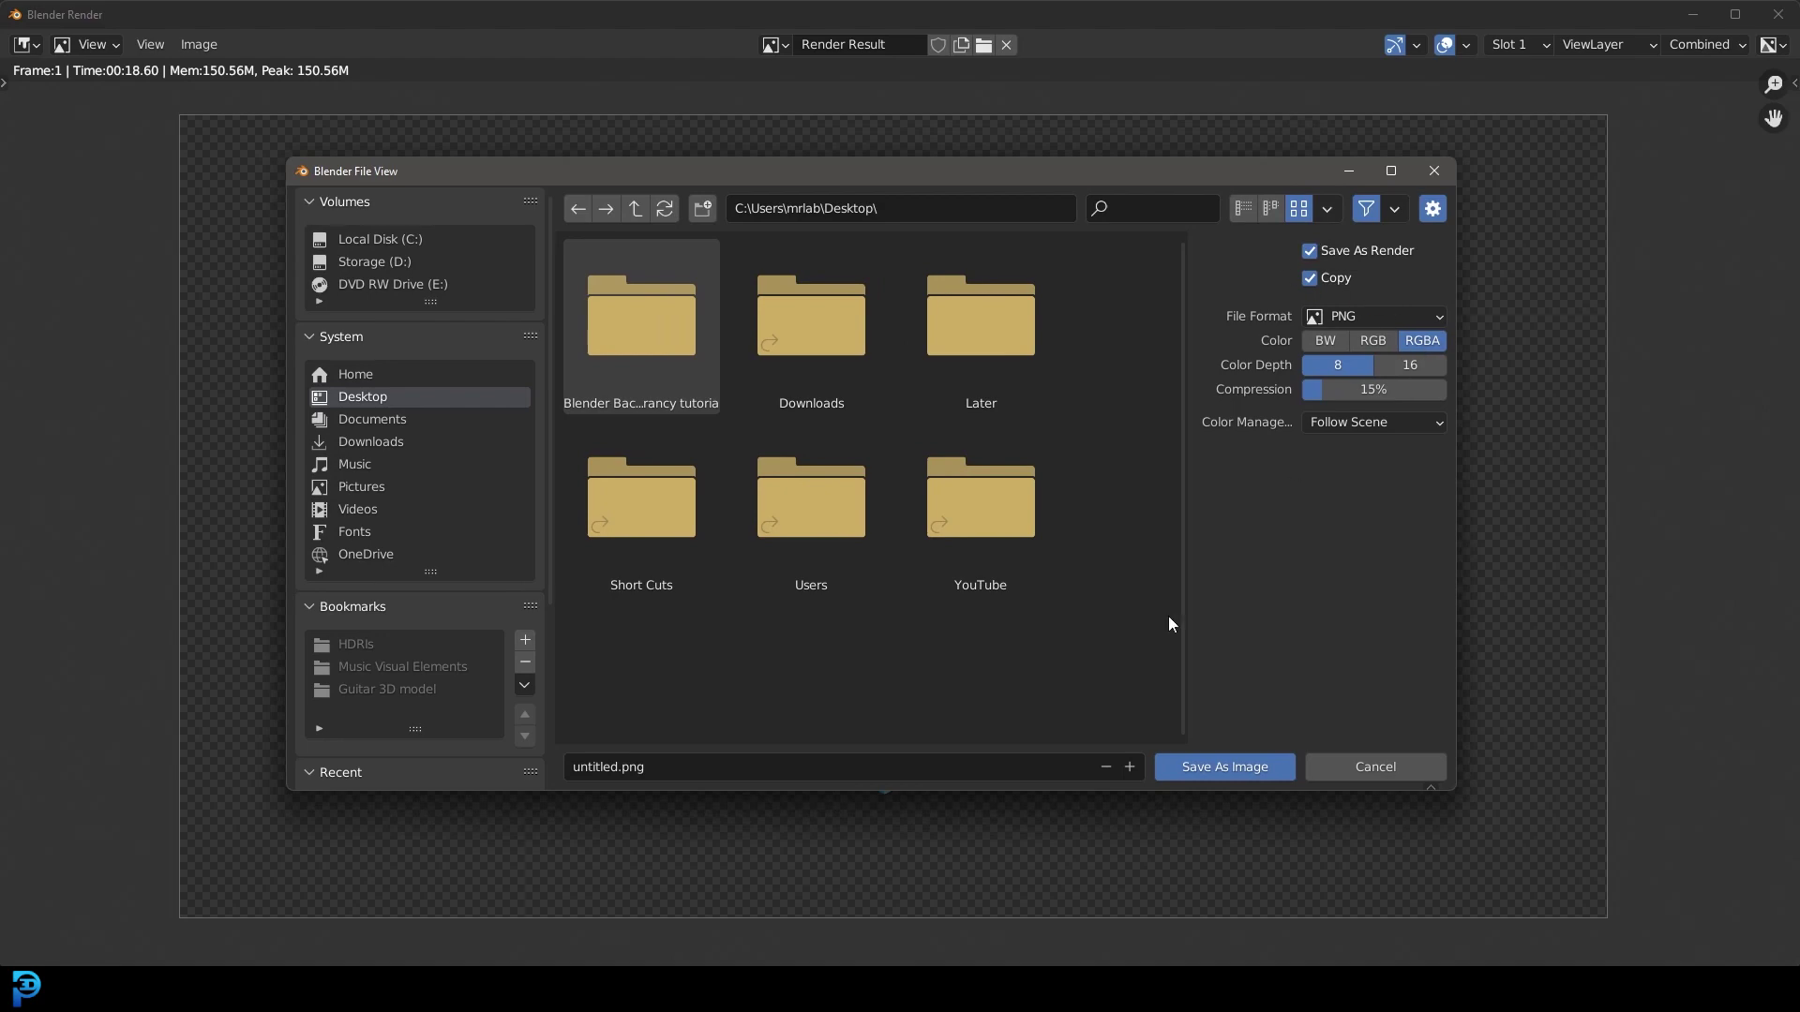
{"action": "left_click", "coordinate": [1219, 771]}
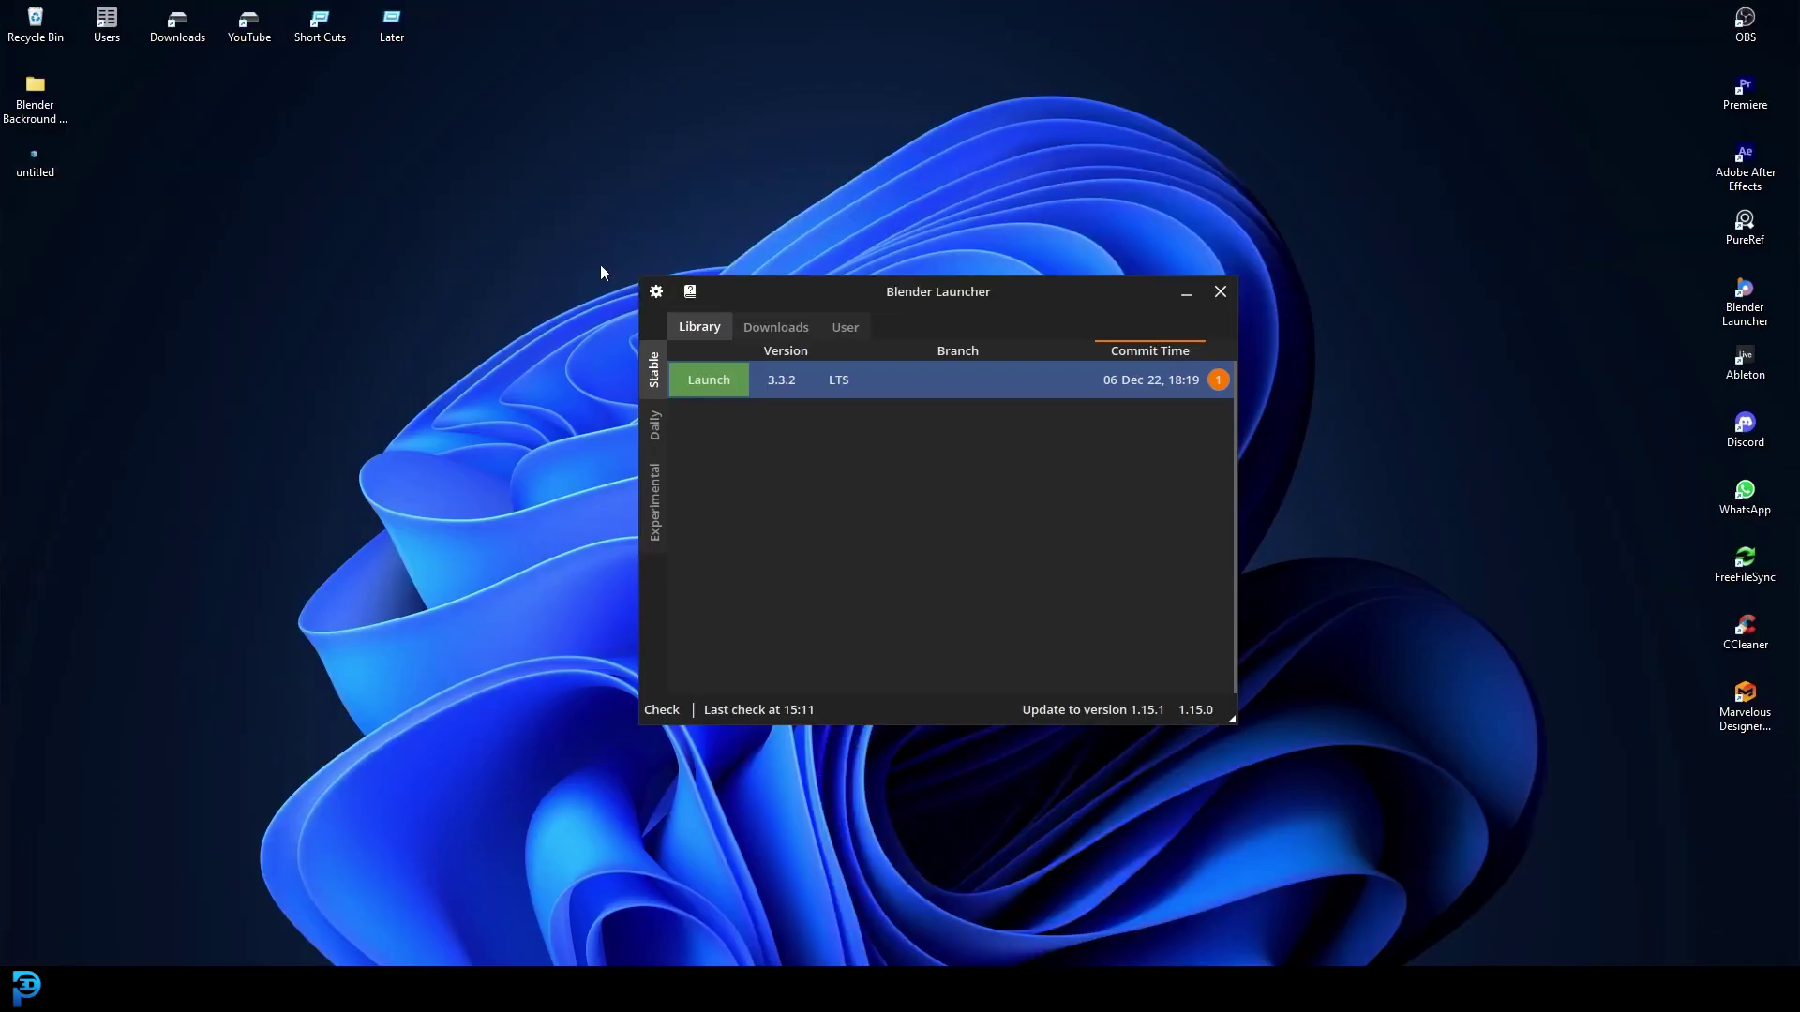
Close Blender Launcher and launch GIMP from Windows search to open untitled.png.
{"action": "left_click", "coordinate": [1220, 292]}
{"action": "key", "text": "super"}
{"action": "type", "text": "gimp"}
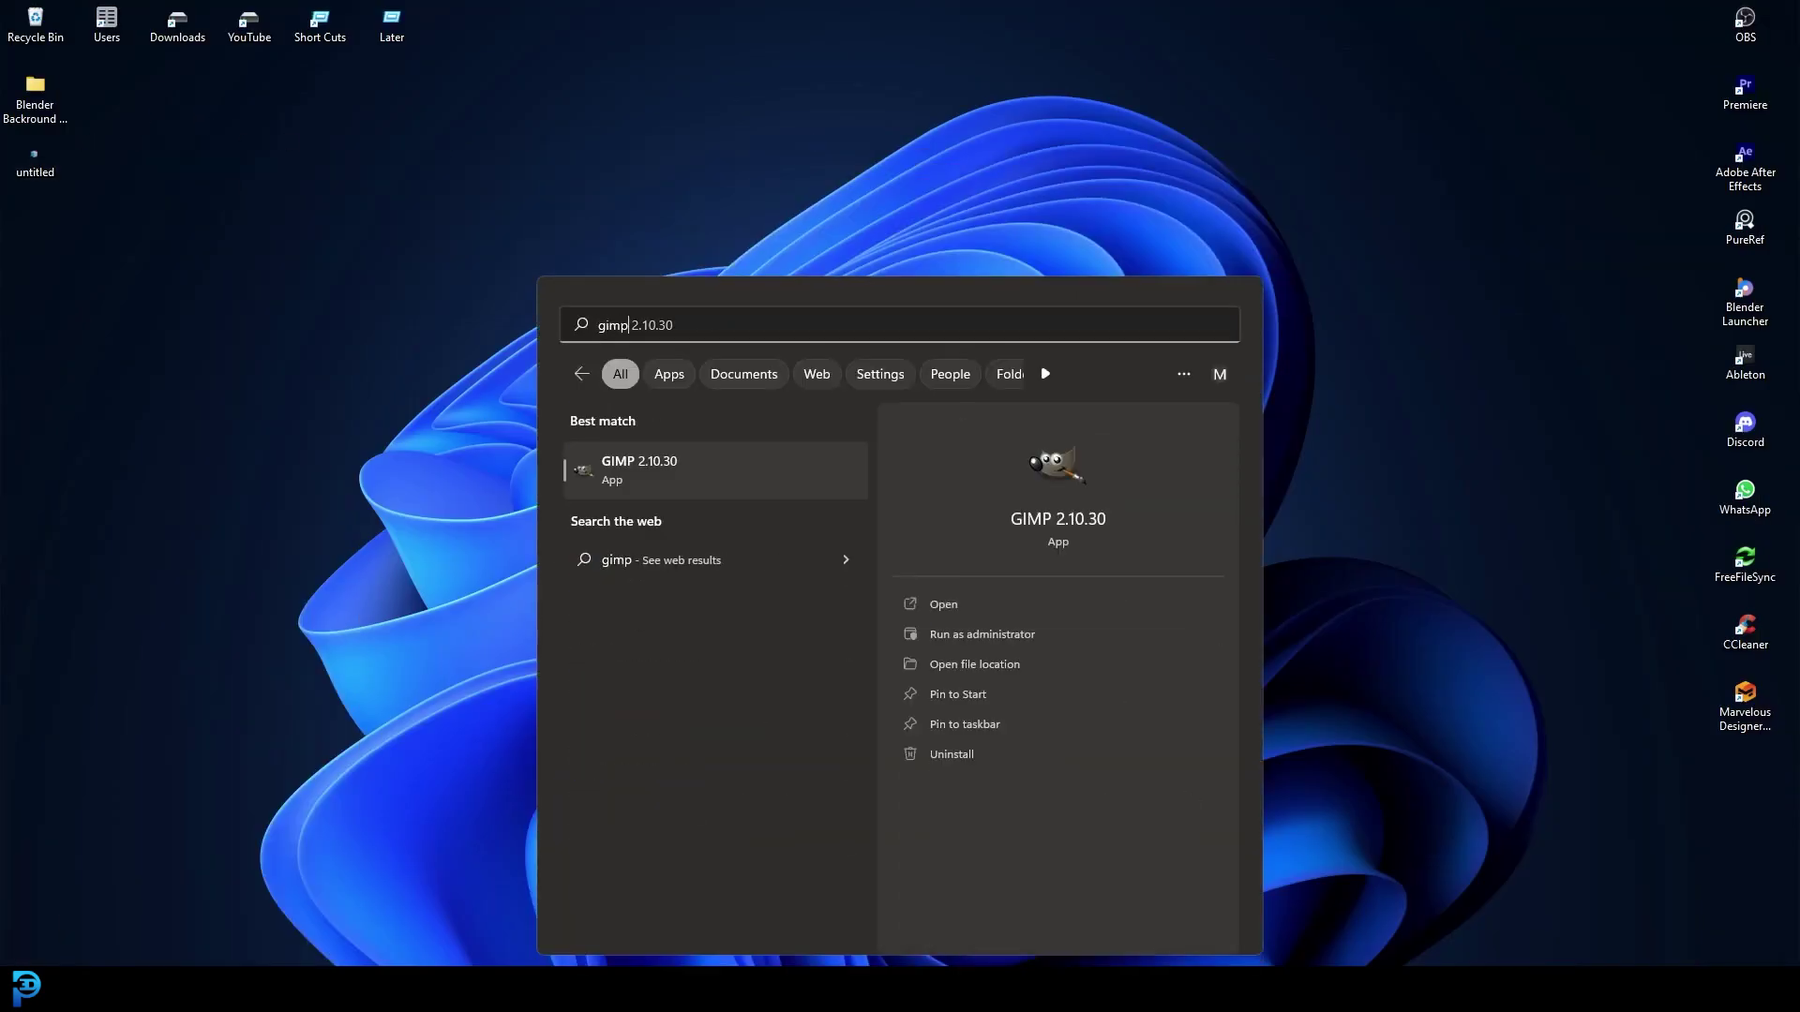
{"action": "key", "text": "Return"}
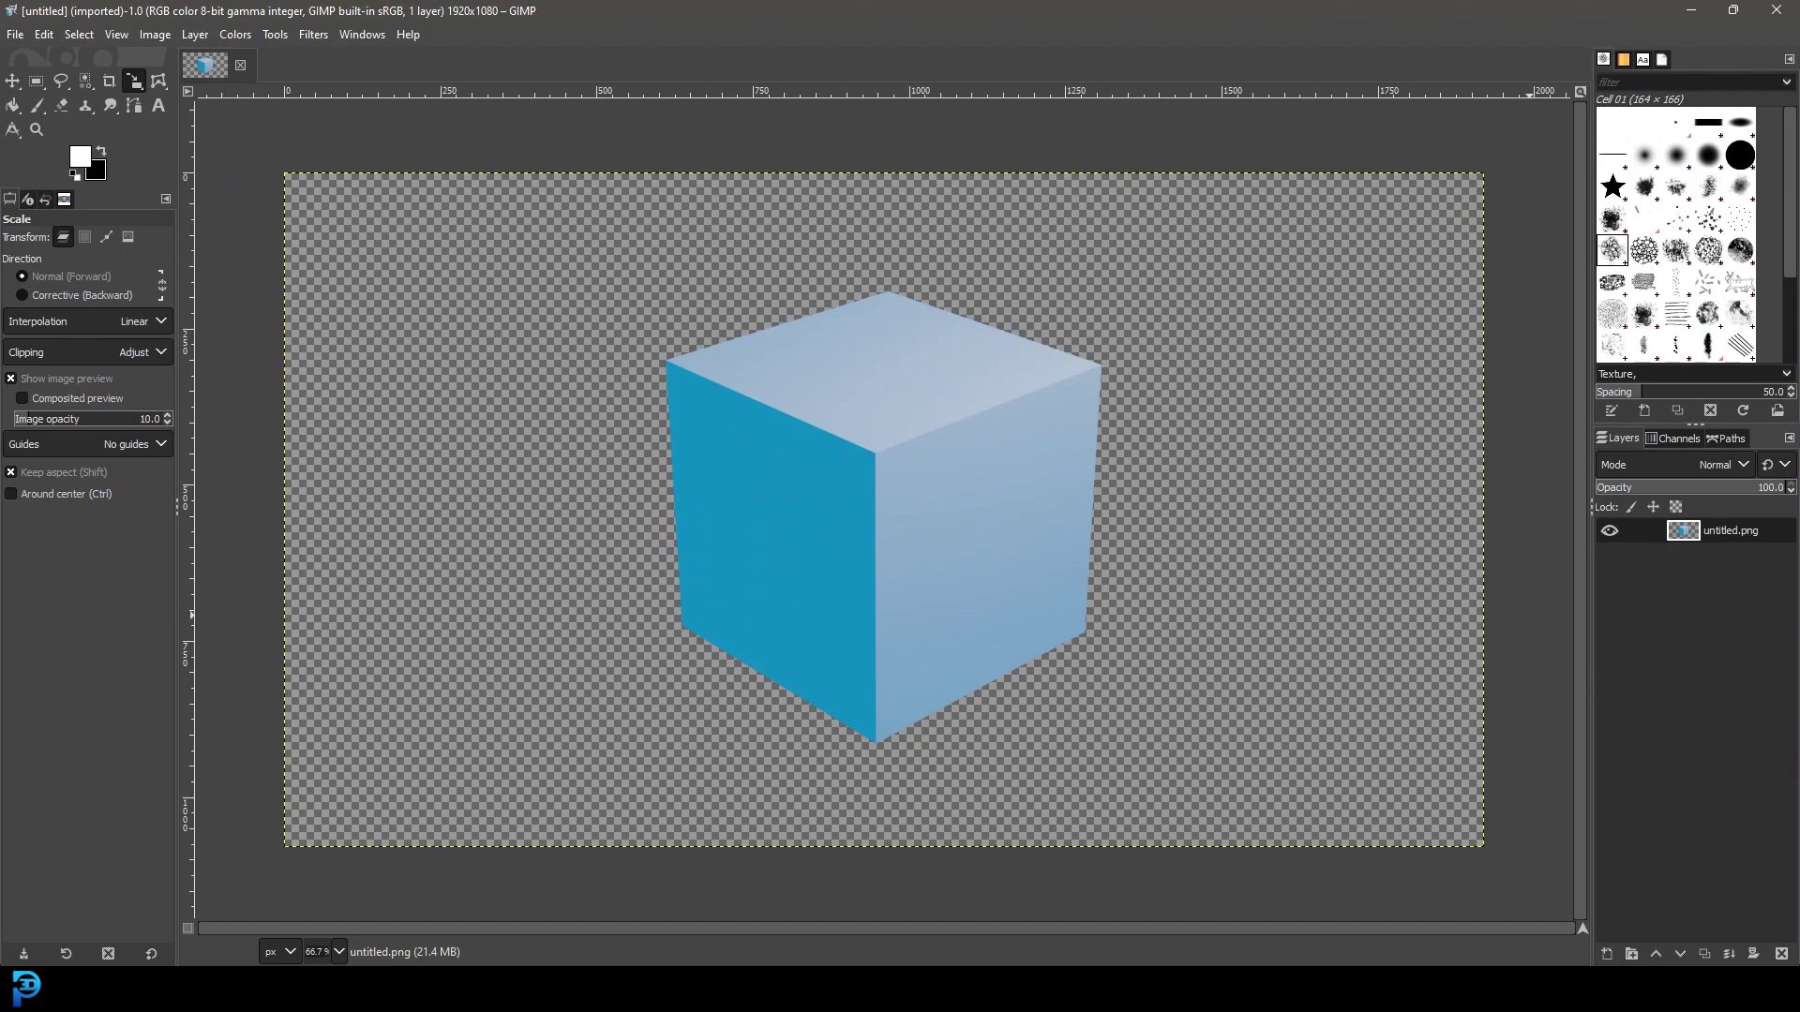
Add a new transparent layer and paint loose white brush strokes looping around the cube.
{"action": "left_click", "coordinate": [1607, 954]}
{"action": "left_click", "coordinate": [1655, 937]}
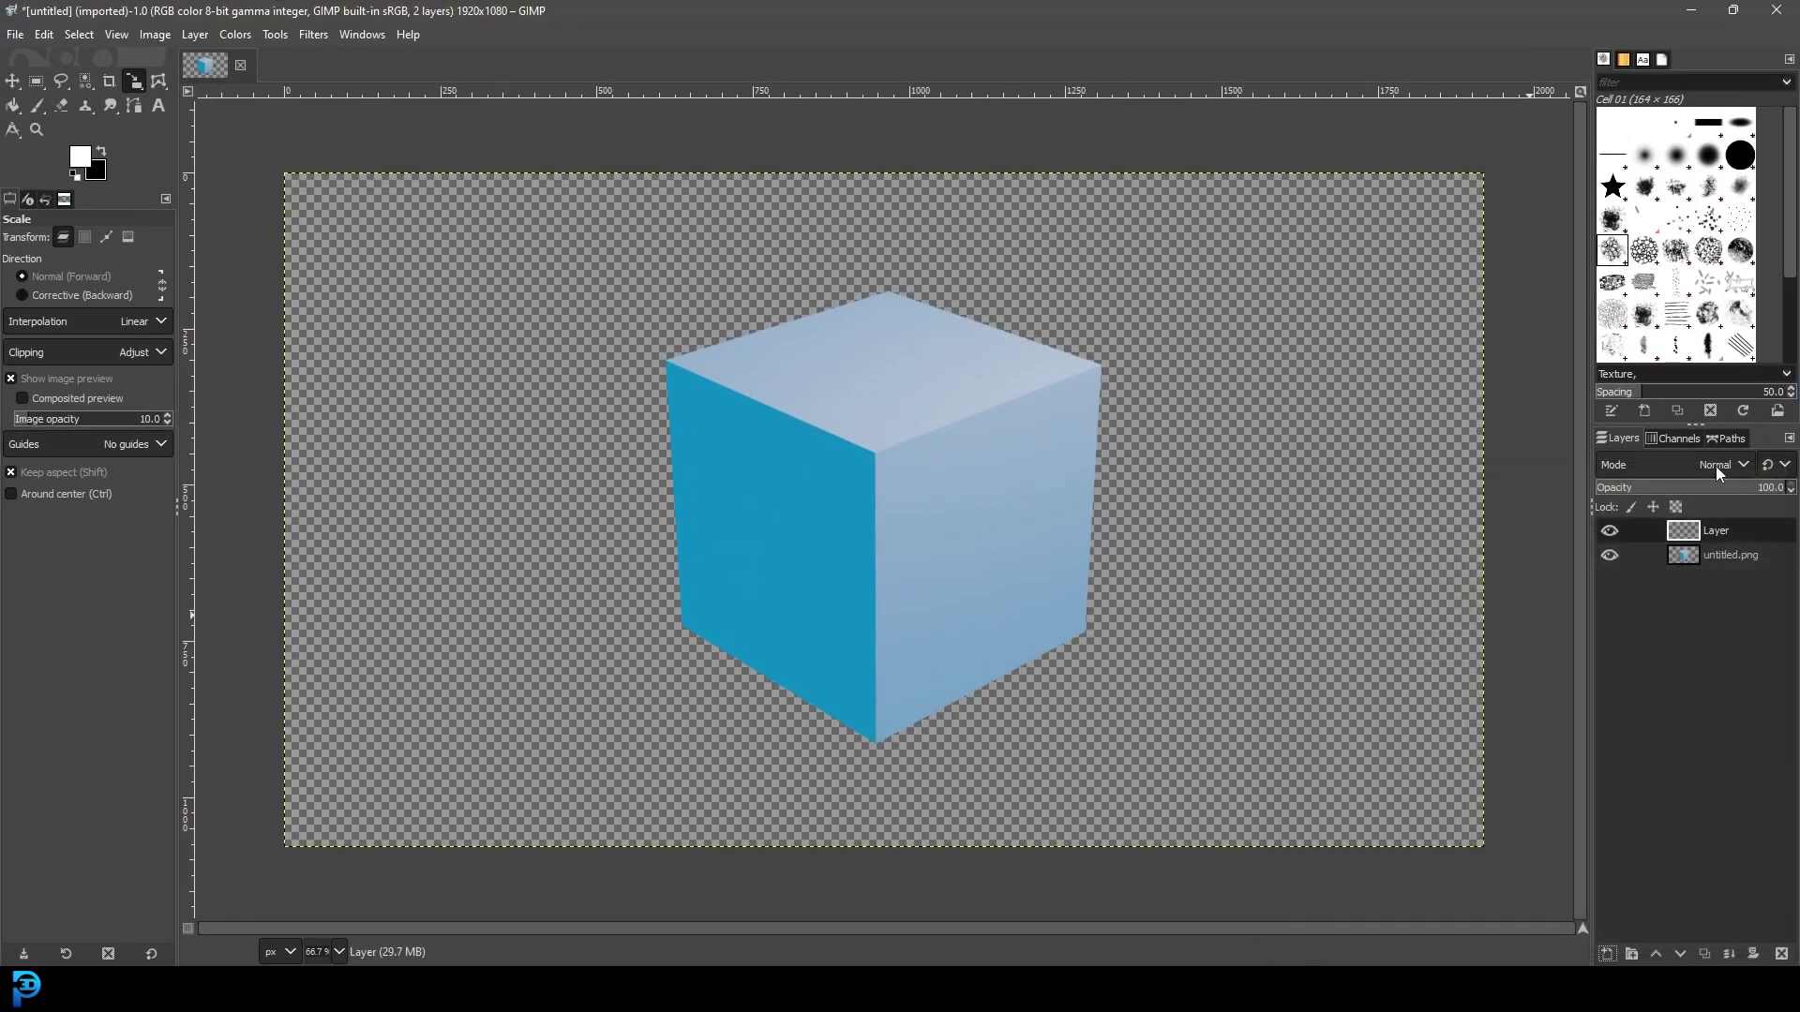
{"action": "left_click", "coordinate": [36, 105]}
{"action": "left_click_drag", "start_coordinate": [1296, 246], "coordinate": [995, 324]}
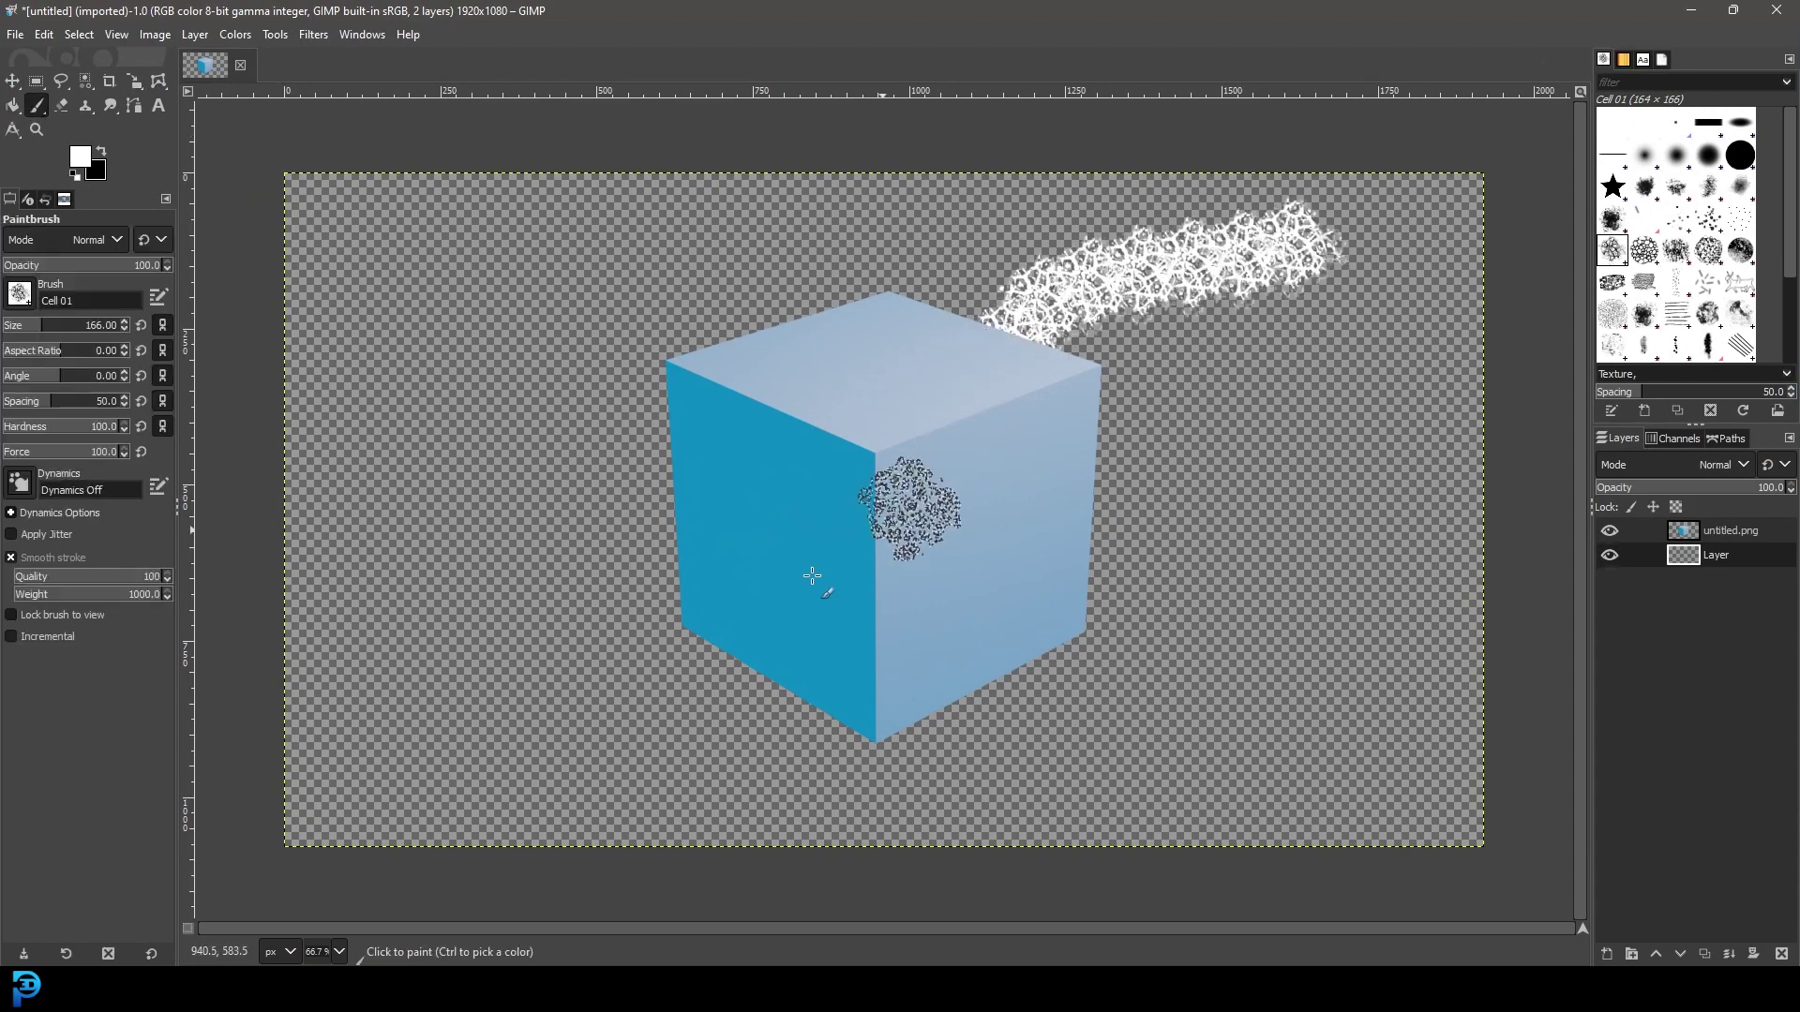
{"action": "left_click_drag", "start_coordinate": [666, 572], "coordinate": [427, 624]}
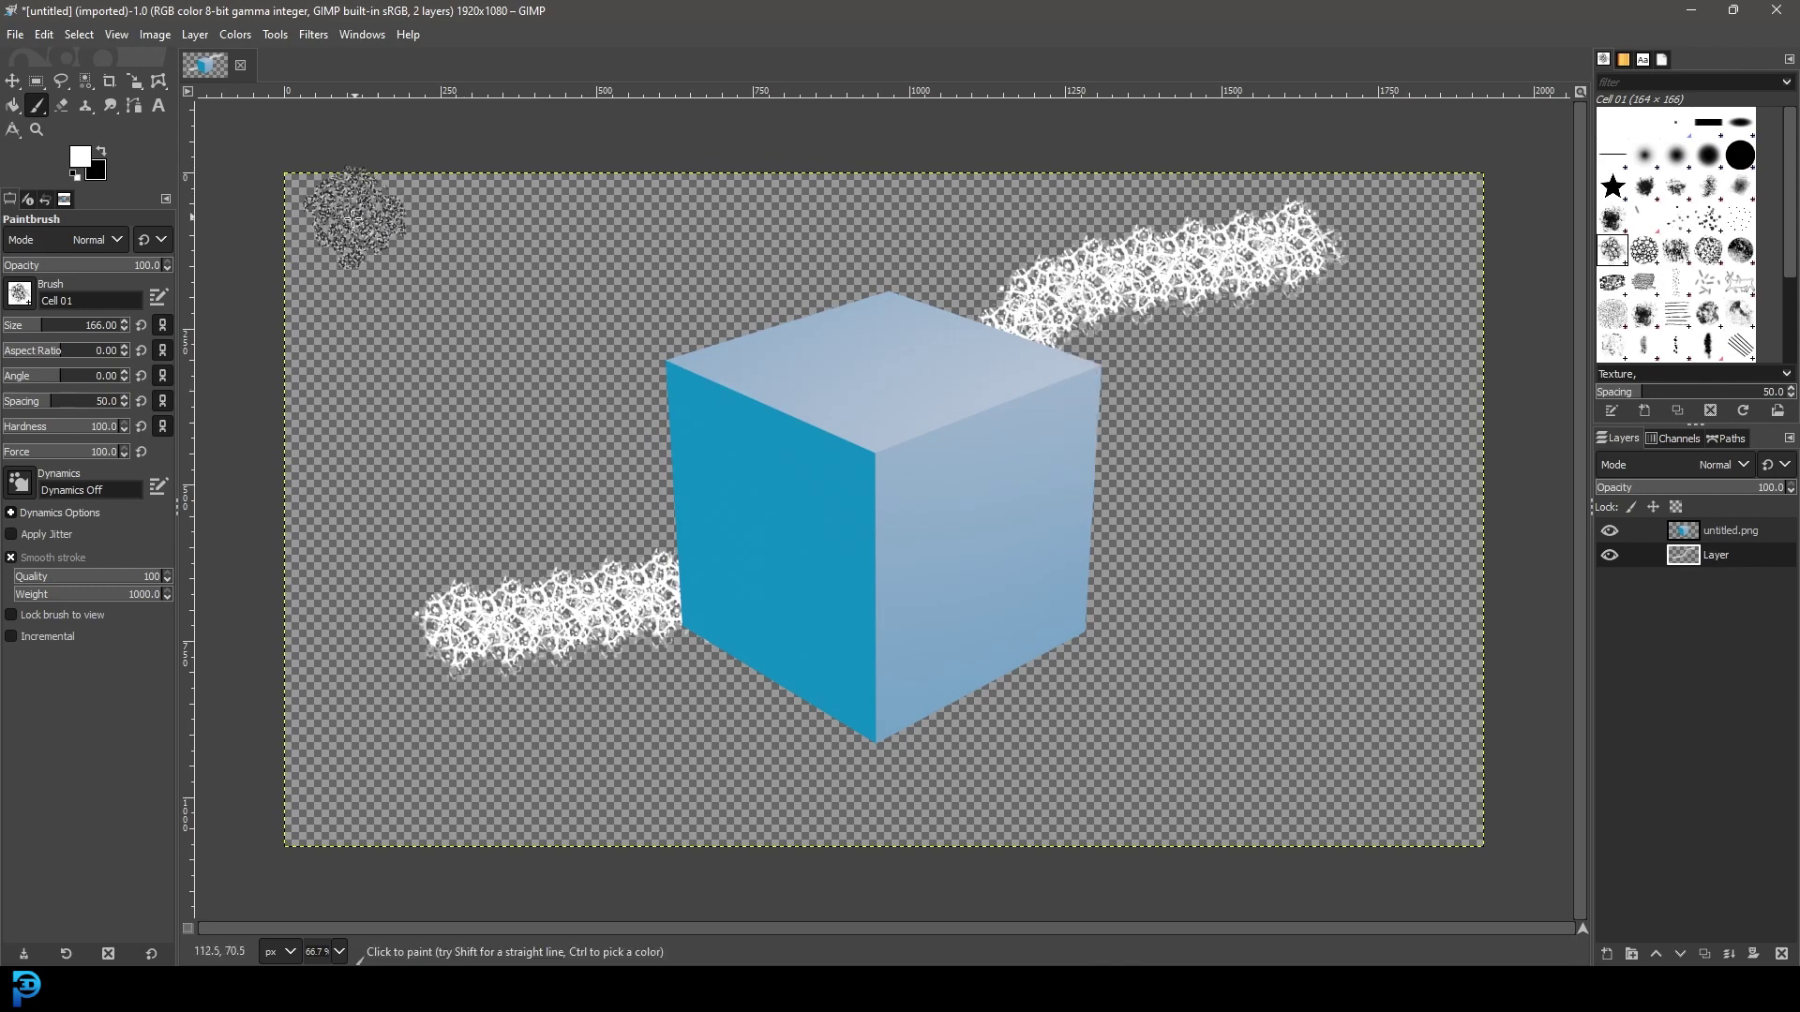
{"action": "mouse_move", "coordinate": [1247, 260]}
{"action": "left_mouse_down"}
{"action": "mouse_move", "coordinate": [1325, 254]}
{"action": "mouse_move", "coordinate": [1035, 780]}
{"action": "mouse_move", "coordinate": [636, 668]}
{"action": "mouse_move", "coordinate": [506, 307]}
{"action": "mouse_move", "coordinate": [280, 334]}
{"action": "mouse_move", "coordinate": [373, 557]}
{"action": "mouse_move", "coordinate": [697, 257]}
{"action": "mouse_move", "coordinate": [1100, 486]}
{"action": "mouse_move", "coordinate": [1151, 619]}
{"action": "mouse_move", "coordinate": [1350, 474]}
{"action": "left_mouse_up"}
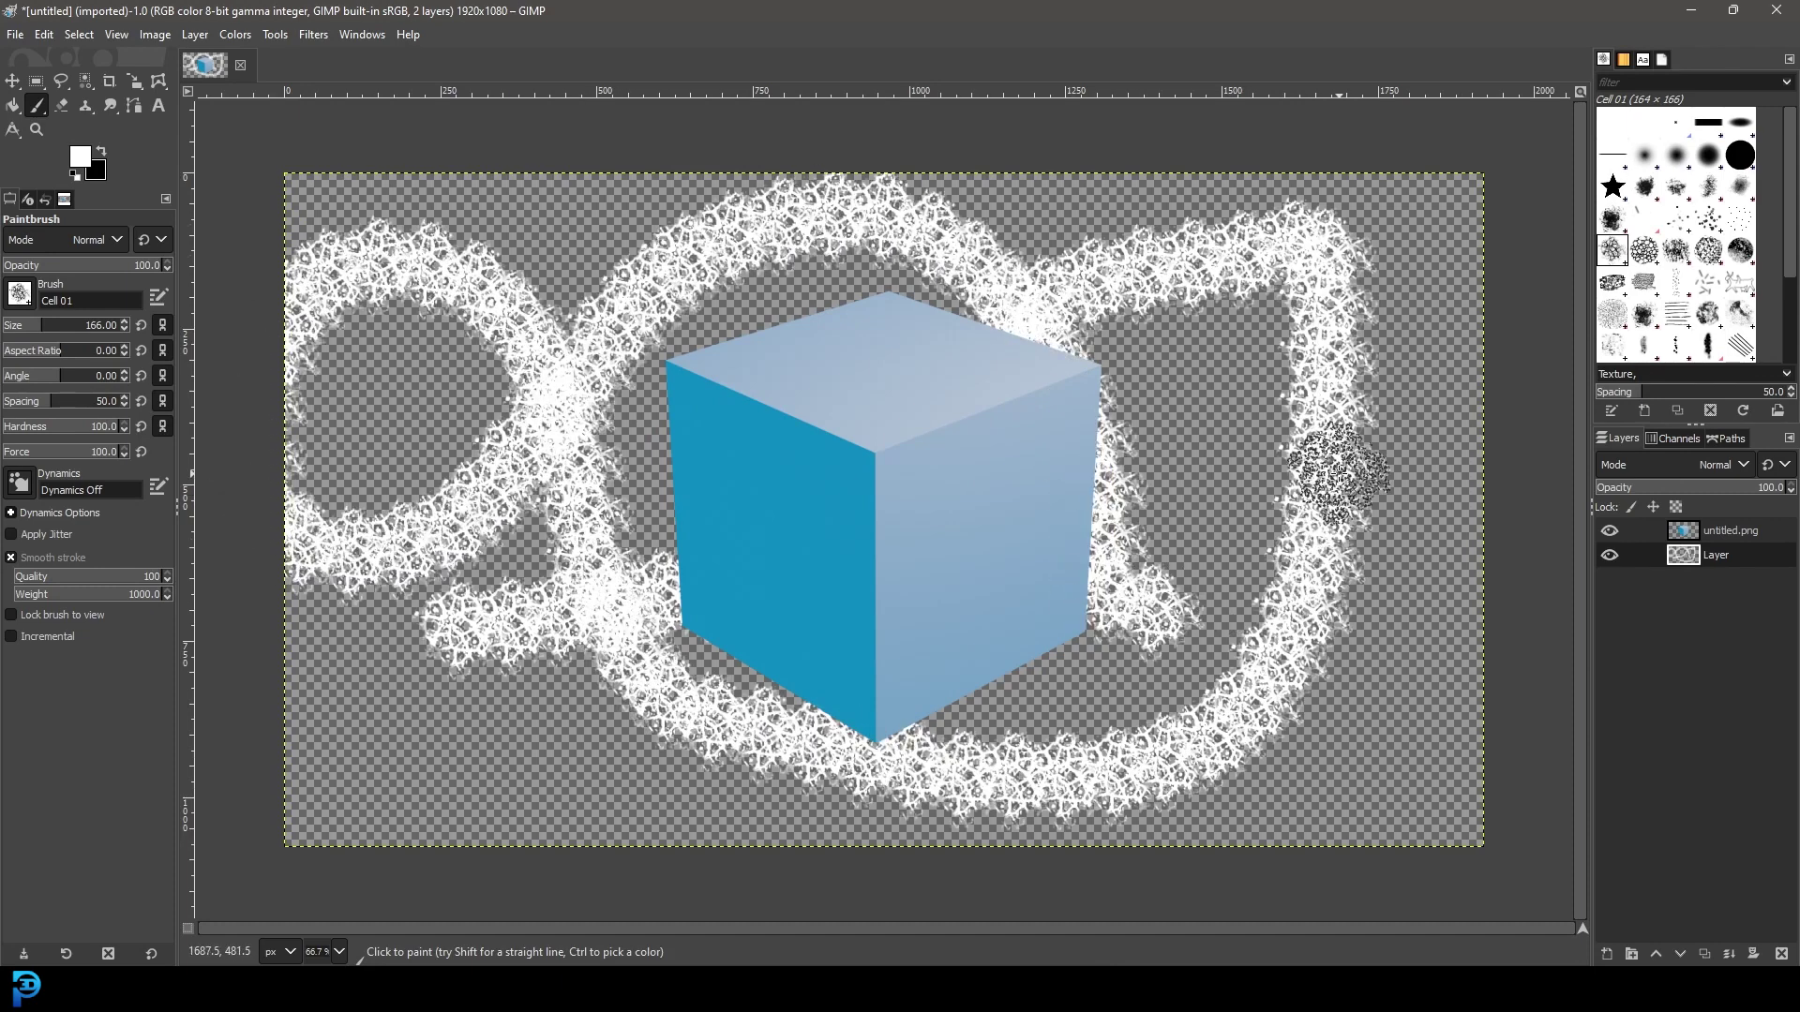